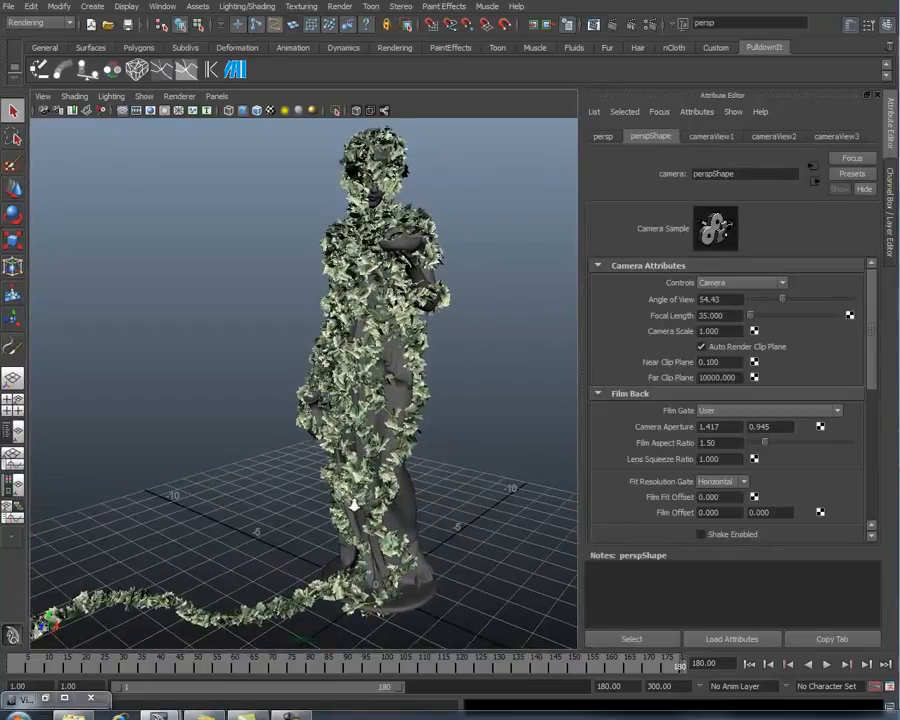
# Frame the ivy-covered statue and play the leaf growth animation from the first frames to watch it climb
pyautogui.scroll(-5, 346, 504)
pyautogui.keyDown('alt'); pyautogui.moveTo(348, 526); pyautogui.dragTo(376, 549); pyautogui.keyUp('alt')
pyautogui.keyDown('alt'); pyautogui.moveTo(458, 512); pyautogui.dragTo(539, 303); pyautogui.keyUp('alt')
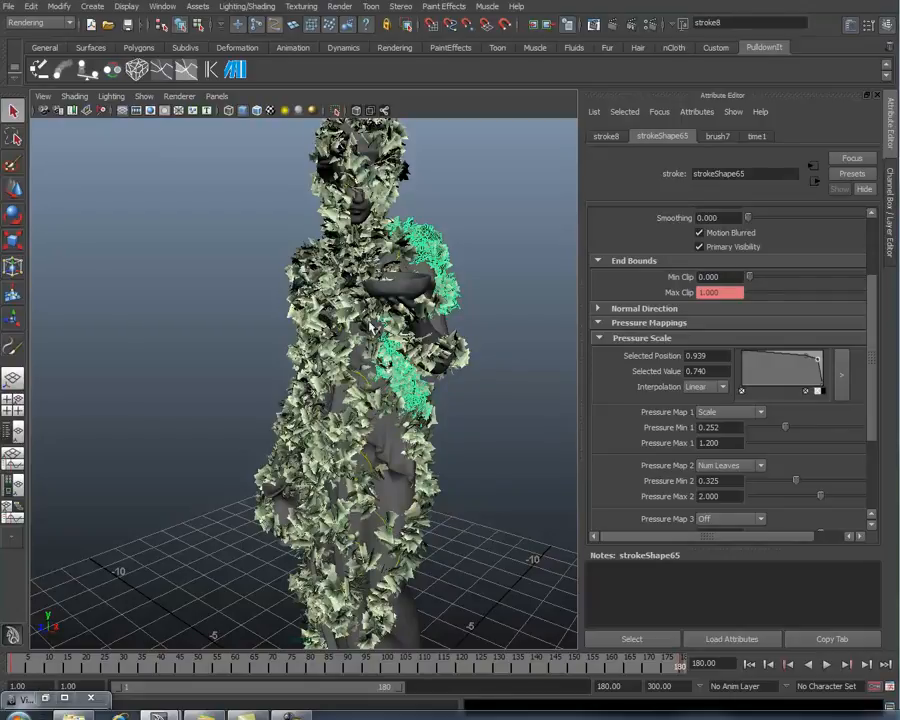
pyautogui.keyDown('alt'); pyautogui.moveTo(410, 409); pyautogui.dragTo(360, 454, button='right'); pyautogui.keyUp('alt')
pyautogui.keyDown('alt'); pyautogui.moveTo(360, 454); pyautogui.dragTo(405, 392, button='middle'); pyautogui.keyUp('alt')
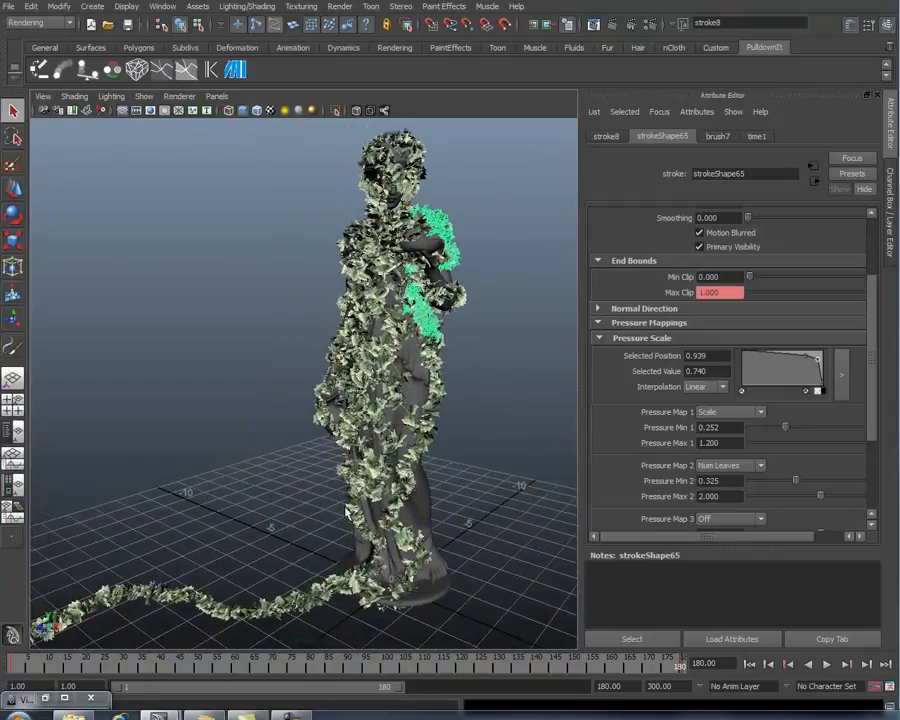
pyautogui.moveTo(128, 655); pyautogui.dragTo(16, 660)
pyautogui.hotkey('alt', 'v')
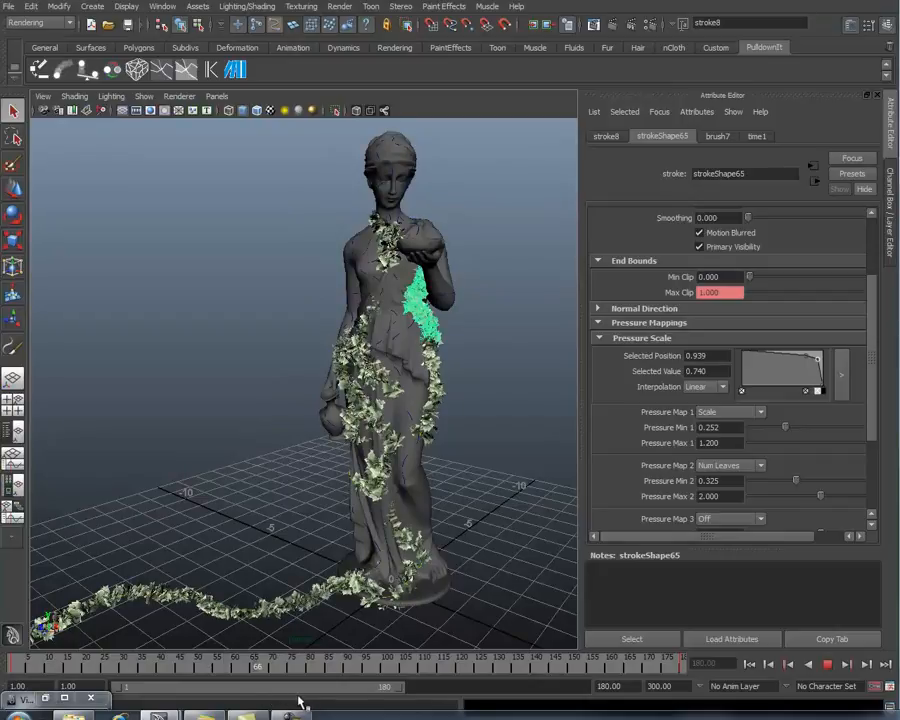
pyautogui.hotkey('alt', 'v')
# Hide the Leaves group so only the vine strokes remain around the statue's foot
pyautogui.press('Up')
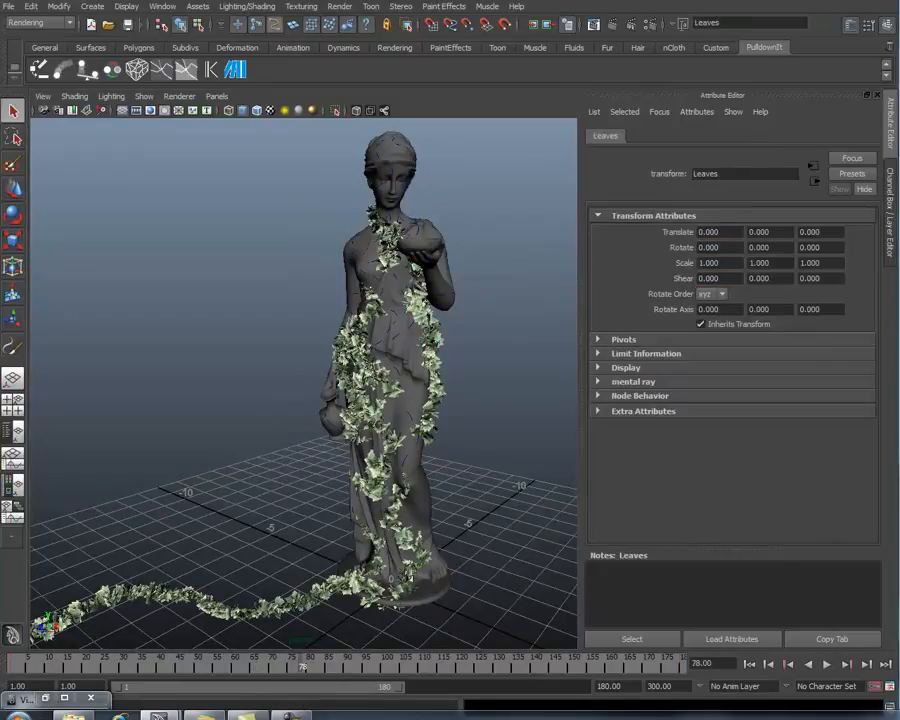
pyautogui.hotkey('ctrl', 'h')
pyautogui.keyDown('alt'); pyautogui.moveTo(295, 622); pyautogui.dragTo(335, 498, button='middle'); pyautogui.keyUp('alt')
pyautogui.keyDown('alt'); pyautogui.moveTo(335, 498); pyautogui.dragTo(458, 530, button='right'); pyautogui.keyUp('alt')
pyautogui.keyDown('alt'); pyautogui.moveTo(458, 530); pyautogui.dragTo(412, 502, button='middle'); pyautogui.keyUp('alt')
pyautogui.keyDown('alt'); pyautogui.moveTo(412, 502); pyautogui.dragTo(418, 522); pyautogui.keyUp('alt')
pyautogui.keyDown('alt'); pyautogui.moveTo(418, 522); pyautogui.dragTo(480, 528, button='right'); pyautogui.keyUp('alt')
# Go to frame 60, select the vine stroke running along the statue's base, and open its Max Clip animation curve
pyautogui.click(228, 668)
pyautogui.moveTo(228, 668)
pyautogui.mouseDown()
pyautogui.moveTo(213, 667)
pyautogui.moveTo(236, 673)
pyautogui.mouseUp()
pyautogui.click(362, 574)
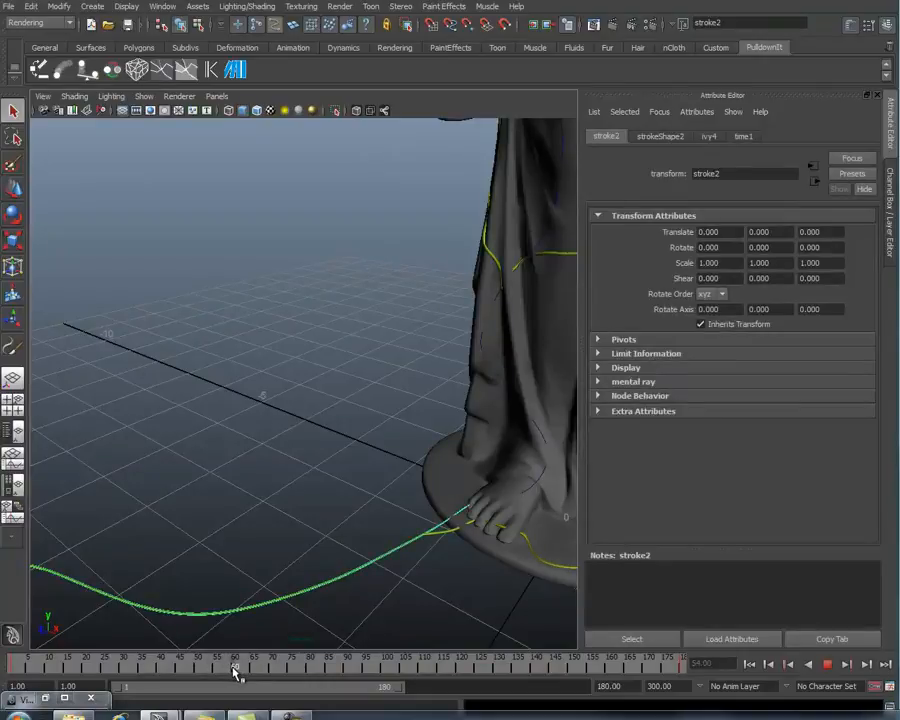
pyautogui.click(445, 536)
pyautogui.click(667, 136)
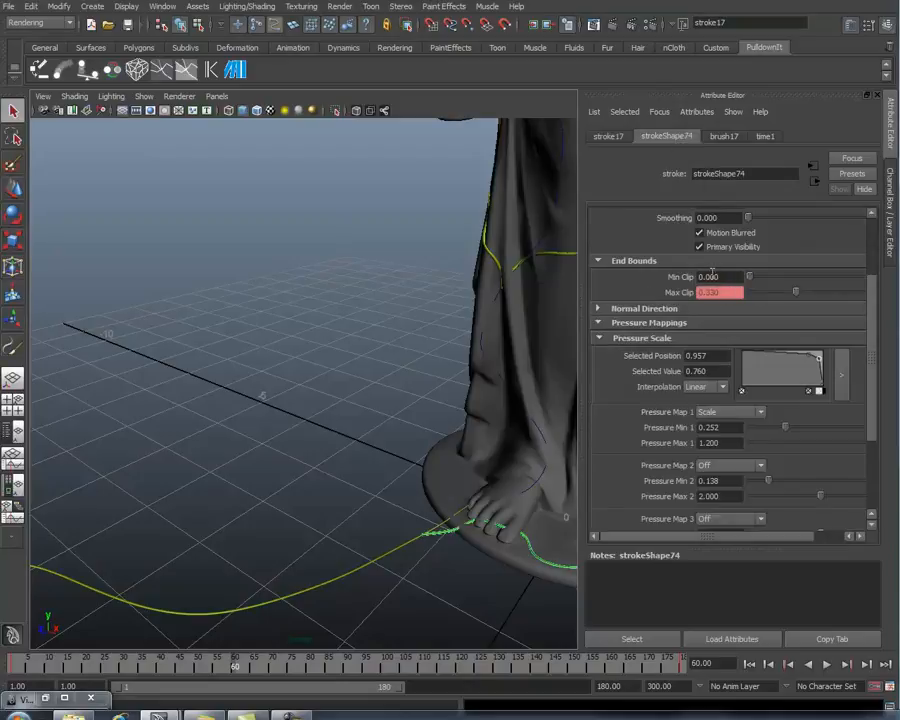
pyautogui.rightClick(668, 292)
pyautogui.click(737, 297)
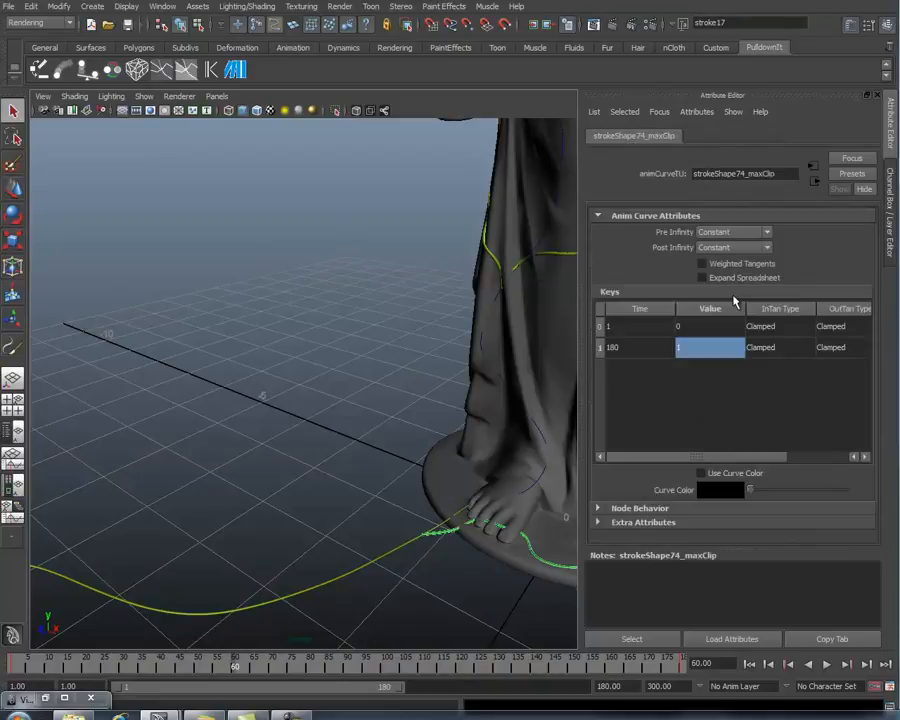
# Set the base stroke's Max Clip keys to start at frame 60 and end at frame 240
pyautogui.click(644, 333)
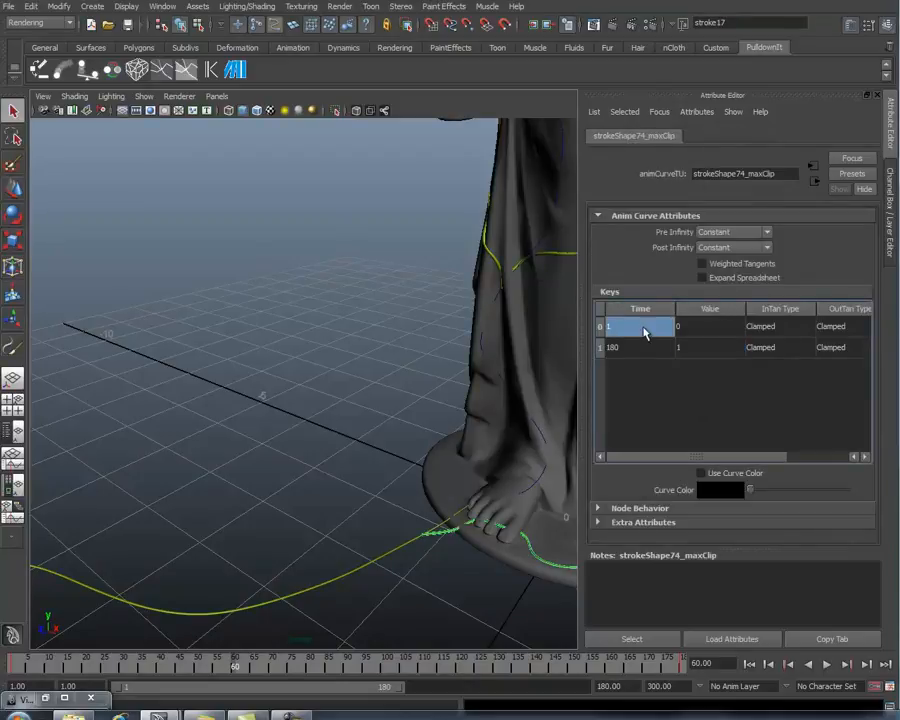
pyautogui.write('601')
pyautogui.press('Tab')
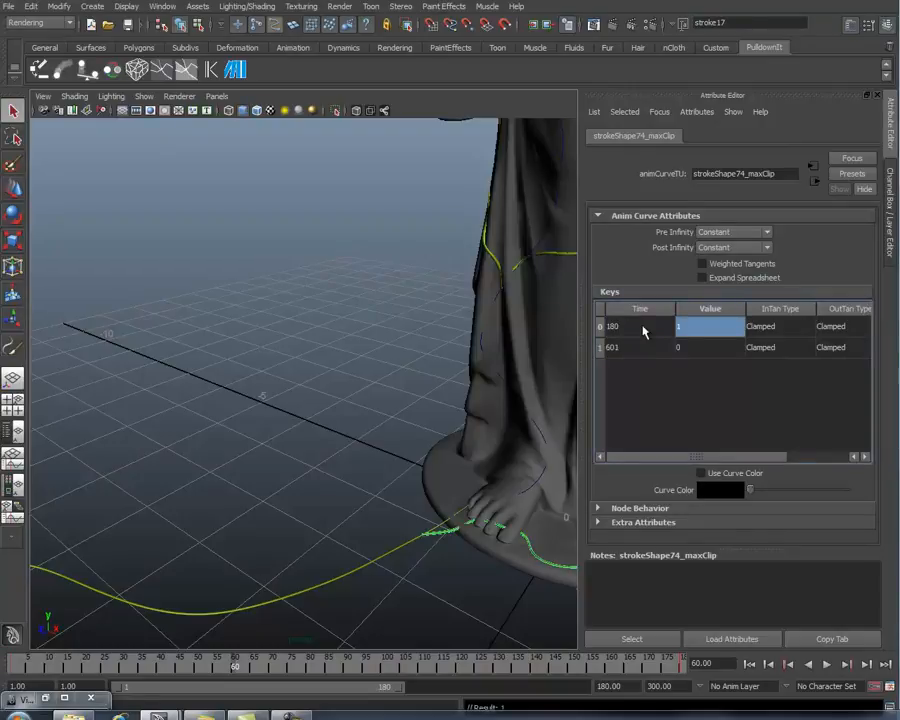
pyautogui.click(644, 331)
pyautogui.click(631, 349)
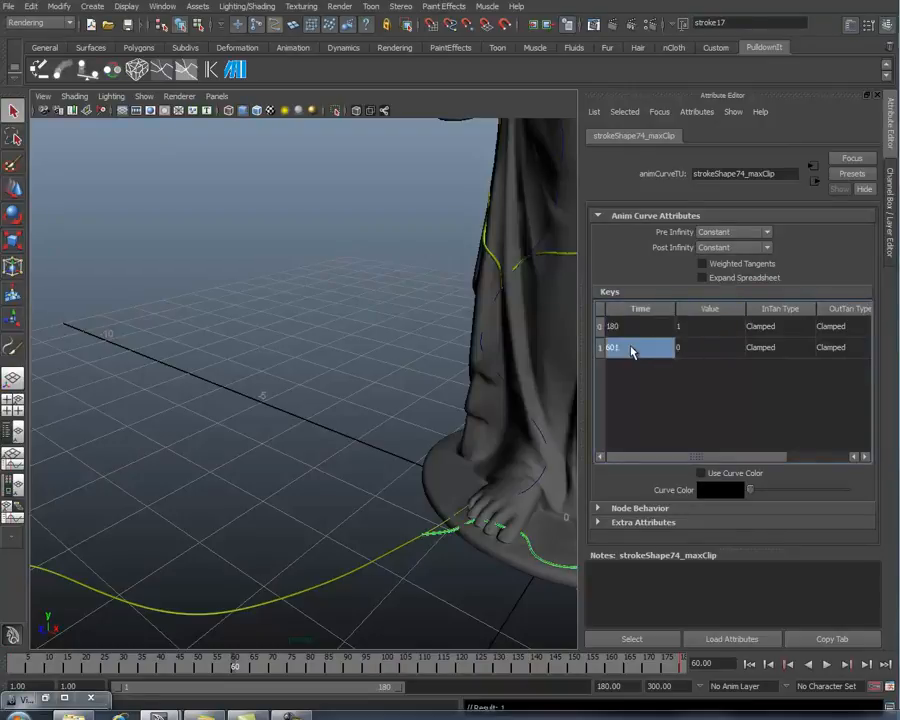
pyautogui.write('60')
pyautogui.press('Tab')
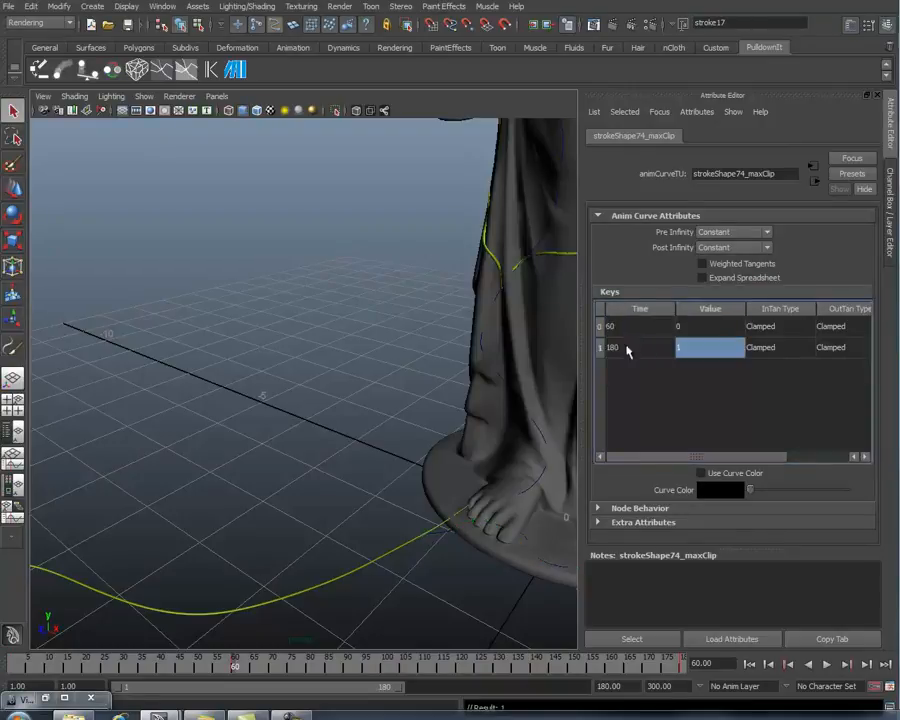
pyautogui.click(627, 349)
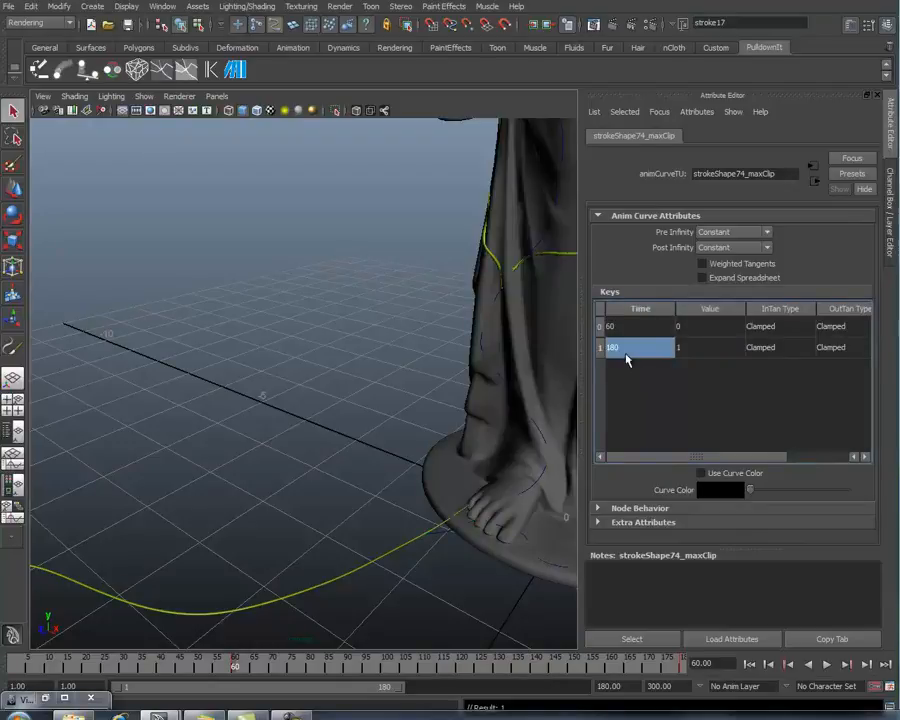
pyautogui.write('240')
pyautogui.press('Tab')
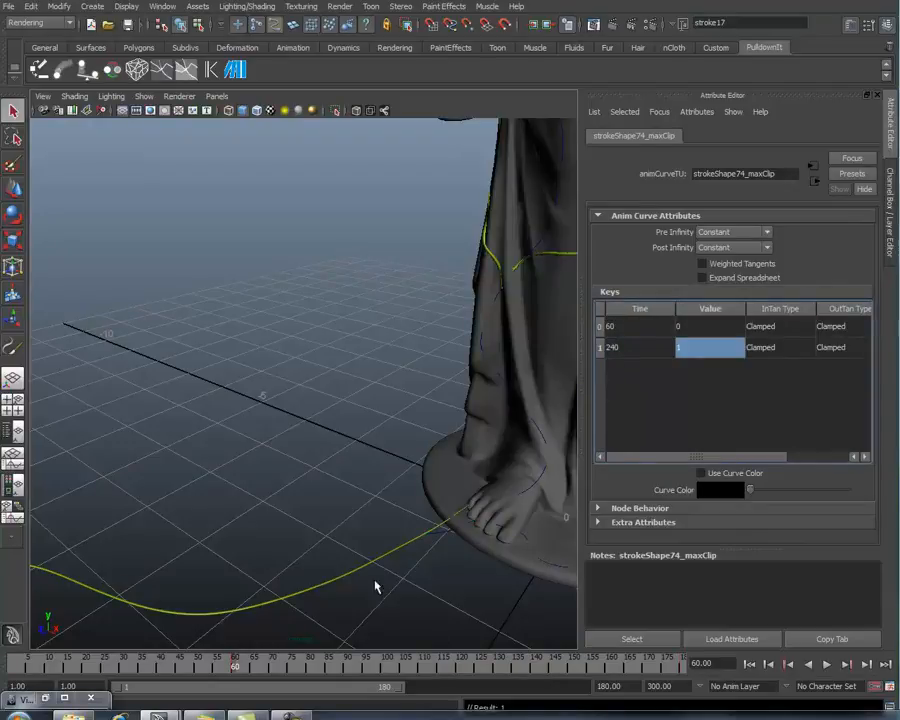
# Select the vine stroke along the outer side of the dress, go to frame 90, and open its Max Clip animation curve
pyautogui.moveTo(235, 666)
pyautogui.mouseDown()
pyautogui.moveTo(131, 669)
pyautogui.moveTo(278, 672)
pyautogui.mouseUp()
pyautogui.keyDown('alt'); pyautogui.moveTo(342, 595); pyautogui.dragTo(264, 571, button='middle'); pyautogui.keyUp('alt')
pyautogui.keyDown('alt'); pyautogui.moveTo(264, 571); pyautogui.dragTo(390, 566, button='right'); pyautogui.keyUp('alt')
pyautogui.keyDown('alt'); pyautogui.moveTo(390, 566); pyautogui.dragTo(355, 515, button='middle'); pyautogui.keyUp('alt')
pyautogui.moveTo(227, 664)
pyautogui.mouseDown()
pyautogui.moveTo(198, 668)
pyautogui.moveTo(294, 669)
pyautogui.mouseUp()
pyautogui.keyDown('alt'); pyautogui.moveTo(345, 482); pyautogui.dragTo(360, 541, button='middle'); pyautogui.keyUp('alt')
pyautogui.keyDown('alt'); pyautogui.moveTo(375, 423); pyautogui.dragTo(399, 390); pyautogui.keyUp('alt')
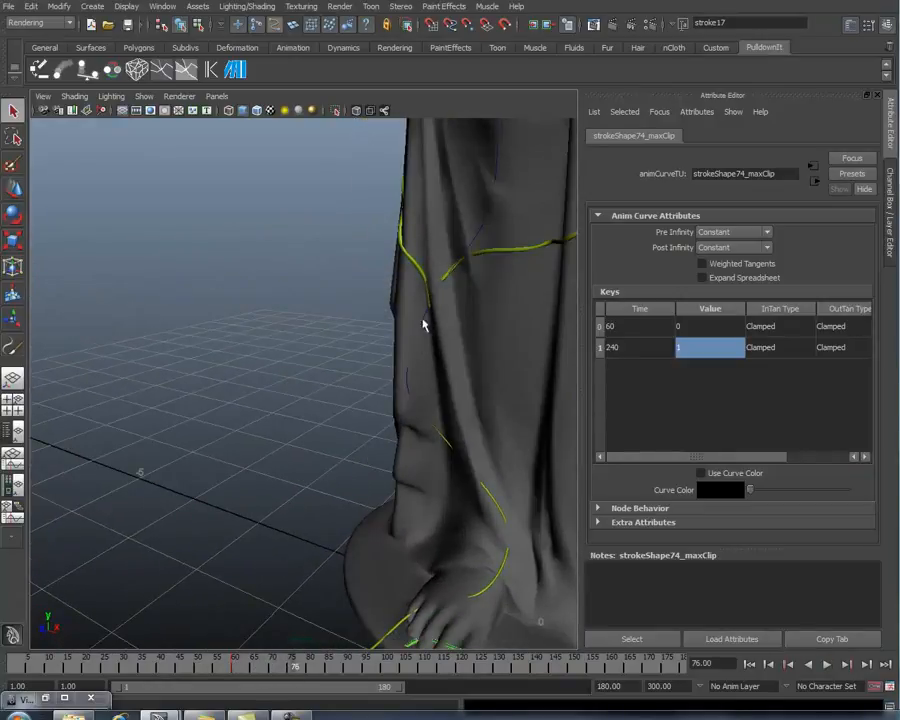
pyautogui.click(423, 283)
pyautogui.moveTo(303, 668)
pyautogui.mouseDown()
pyautogui.moveTo(237, 665)
pyautogui.moveTo(339, 660)
pyautogui.moveTo(349, 668)
pyautogui.mouseUp()
pyautogui.rightClick(720, 292)
pyautogui.click(745, 291)
# Set the side stroke's Max Clip keys to start at frame 90 and end at frame 270
pyautogui.click(627, 325)
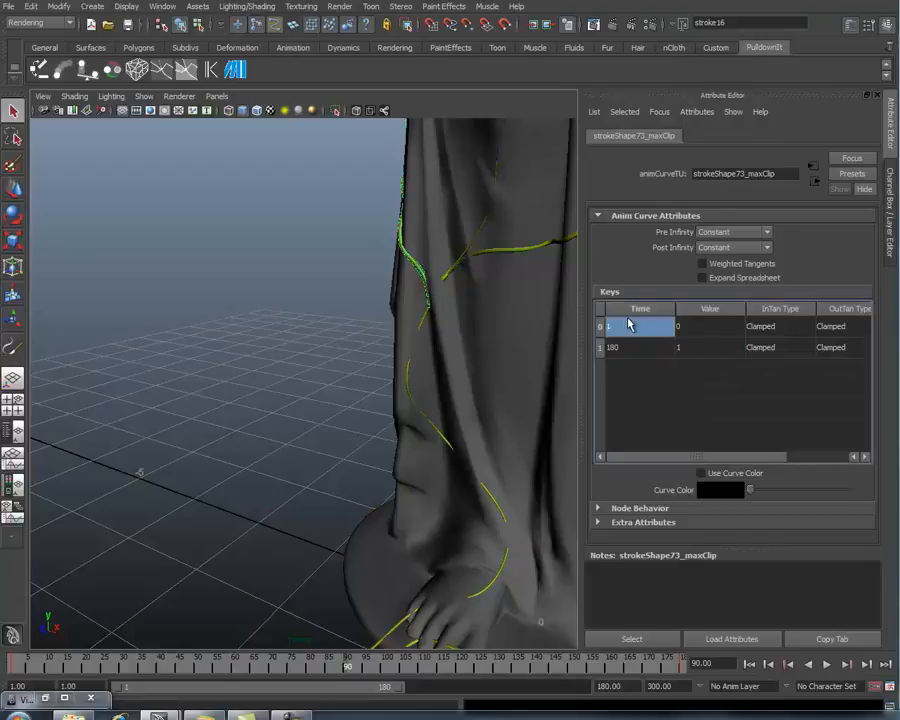
pyautogui.write('90')
pyautogui.press('Tab')
pyautogui.click(627, 350)
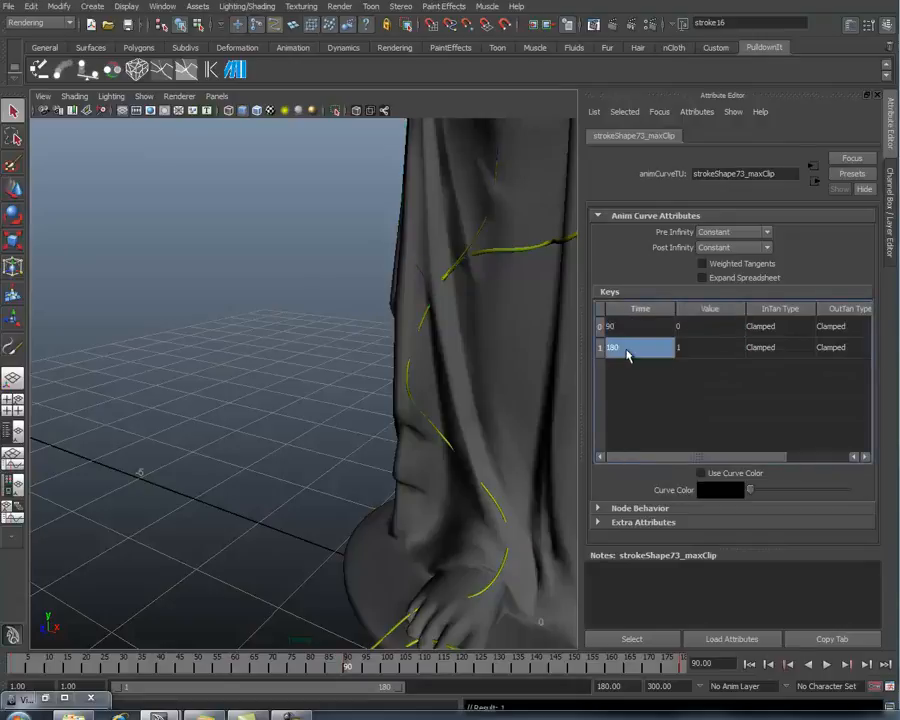
pyautogui.write('270')
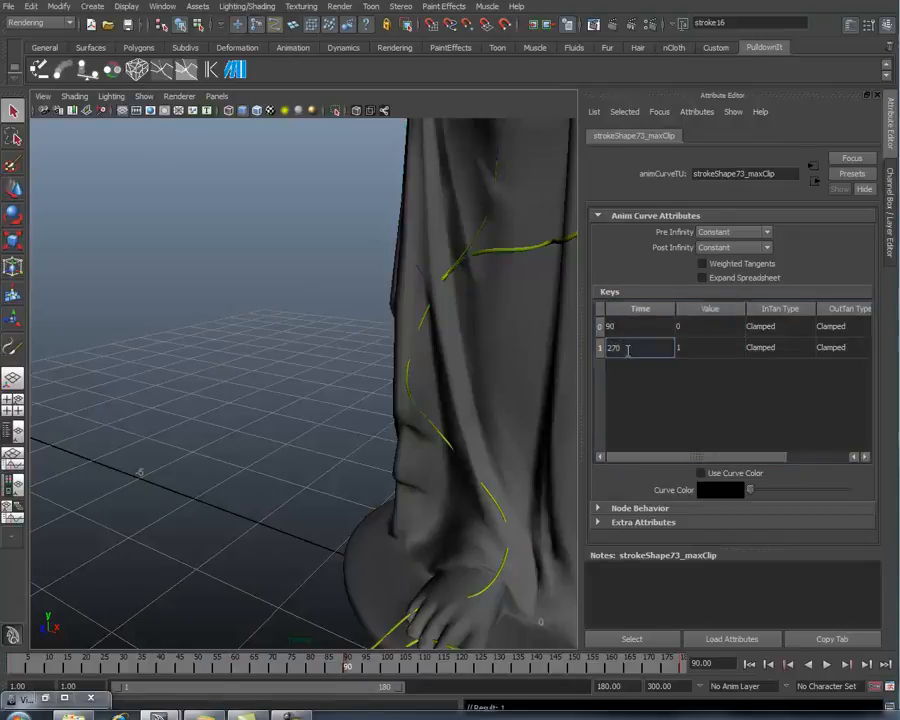
pyautogui.press('Tab')
# Select the vine stroke crossing the front of the dress and open its Max Clip animation curve at frame 90
pyautogui.keyDown('alt'); pyautogui.moveTo(381, 410); pyautogui.dragTo(325, 436, button='middle'); pyautogui.keyUp('alt')
pyautogui.keyDown('alt'); pyautogui.moveTo(325, 436); pyautogui.dragTo(343, 443); pyautogui.keyUp('alt')
pyautogui.moveTo(338, 667)
pyautogui.mouseDown()
pyautogui.moveTo(283, 659)
pyautogui.moveTo(384, 659)
pyautogui.moveTo(310, 659)
pyautogui.moveTo(339, 654)
pyautogui.mouseUp()
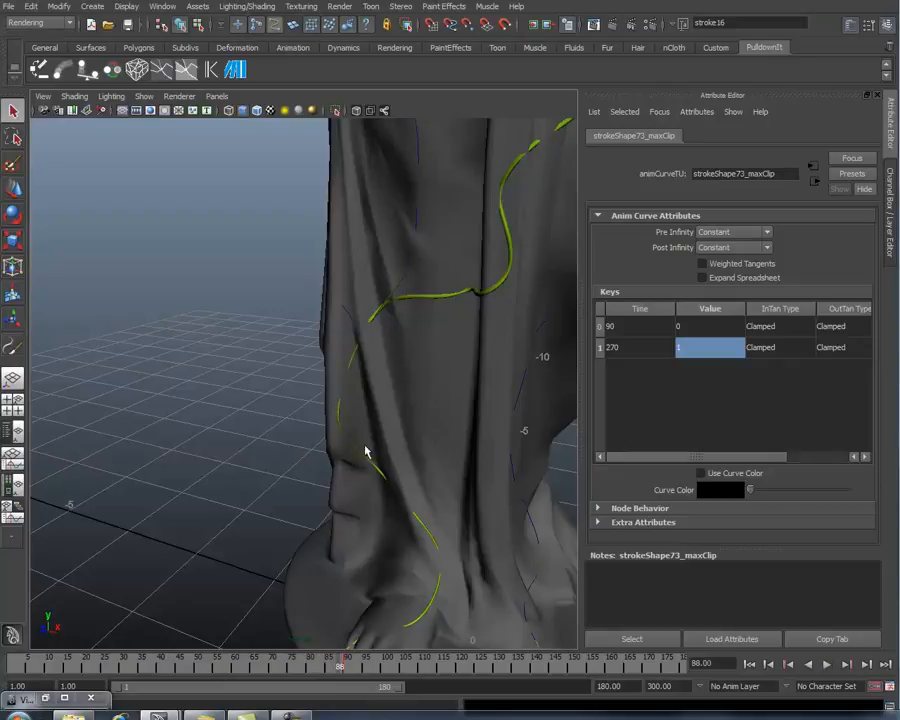
pyautogui.click(423, 300)
pyautogui.hotkey('alt', 'v')
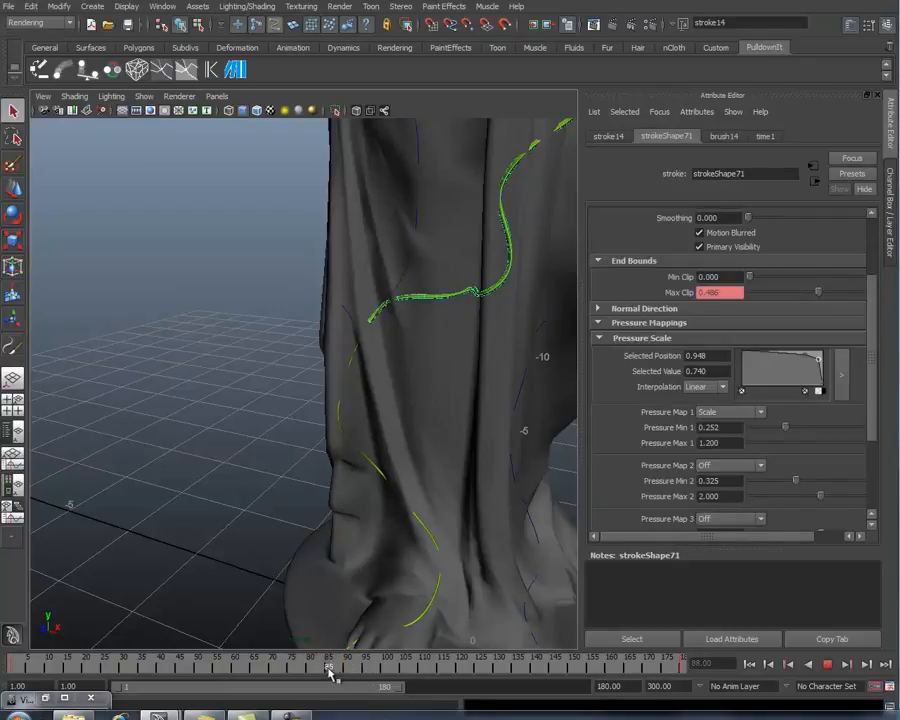
pyautogui.click(345, 672)
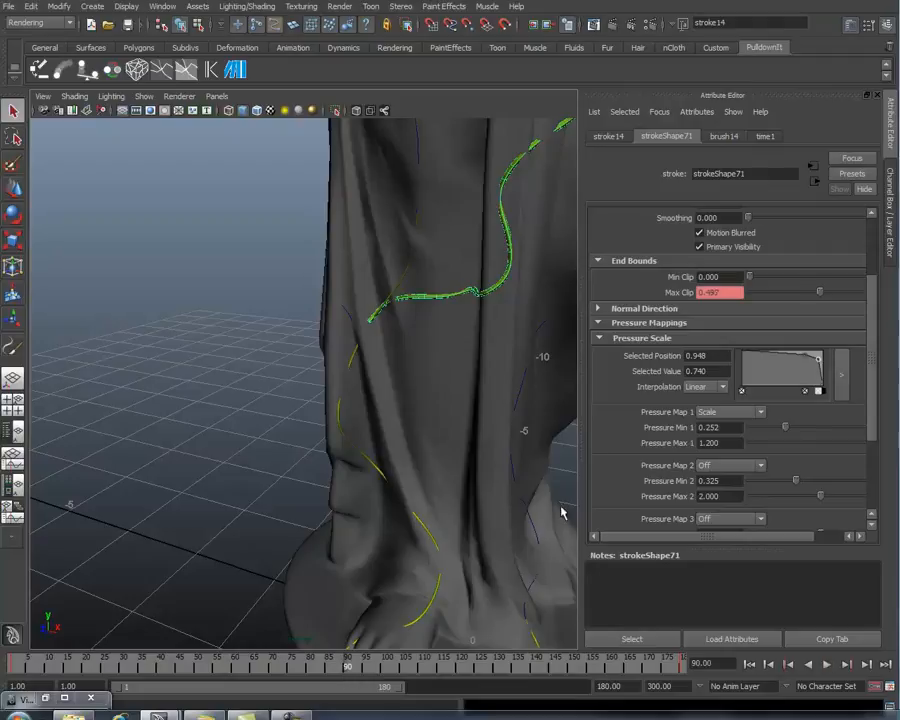
pyautogui.rightClick(720, 292)
pyautogui.click(790, 294)
# Retime the front dress stroke's Max Clip keys to frames 90 and 270
pyautogui.click(644, 333)
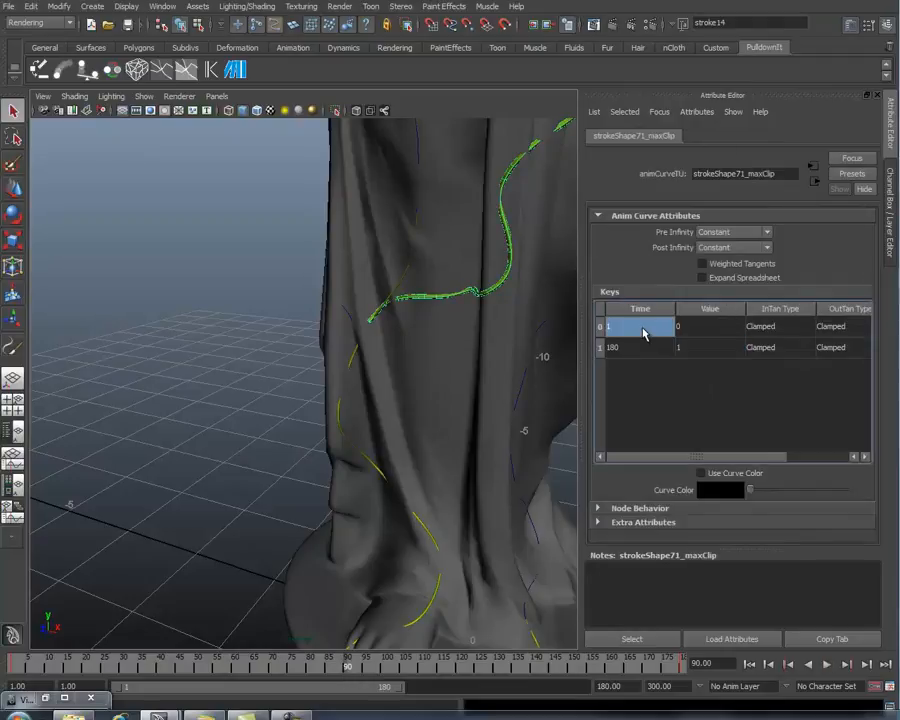
pyautogui.write('90')
pyautogui.press('Tab')
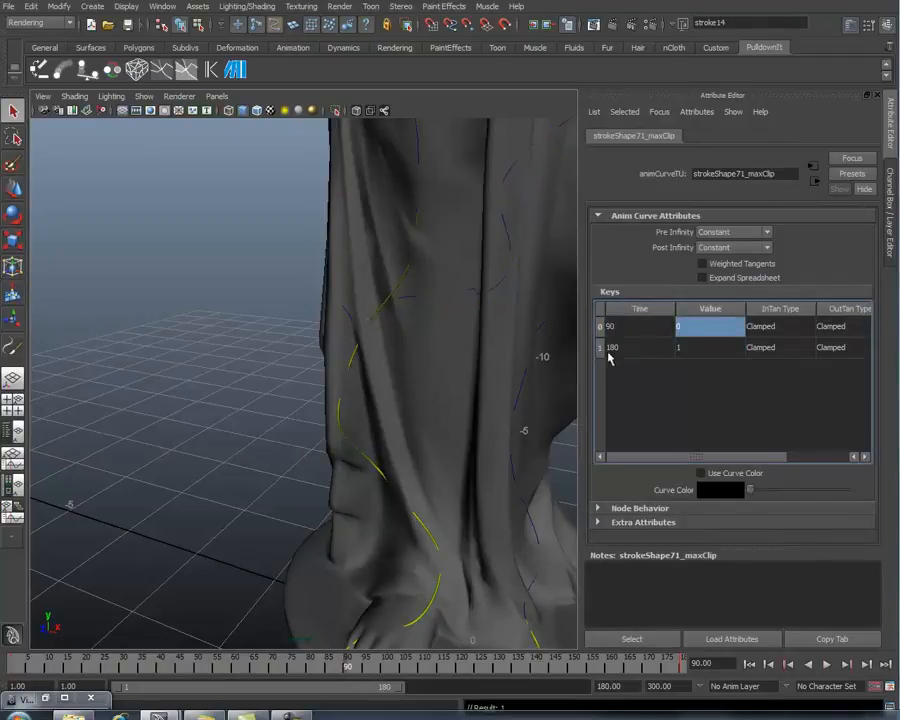
pyautogui.click(621, 347)
pyautogui.write('270')
pyautogui.press('Tab')
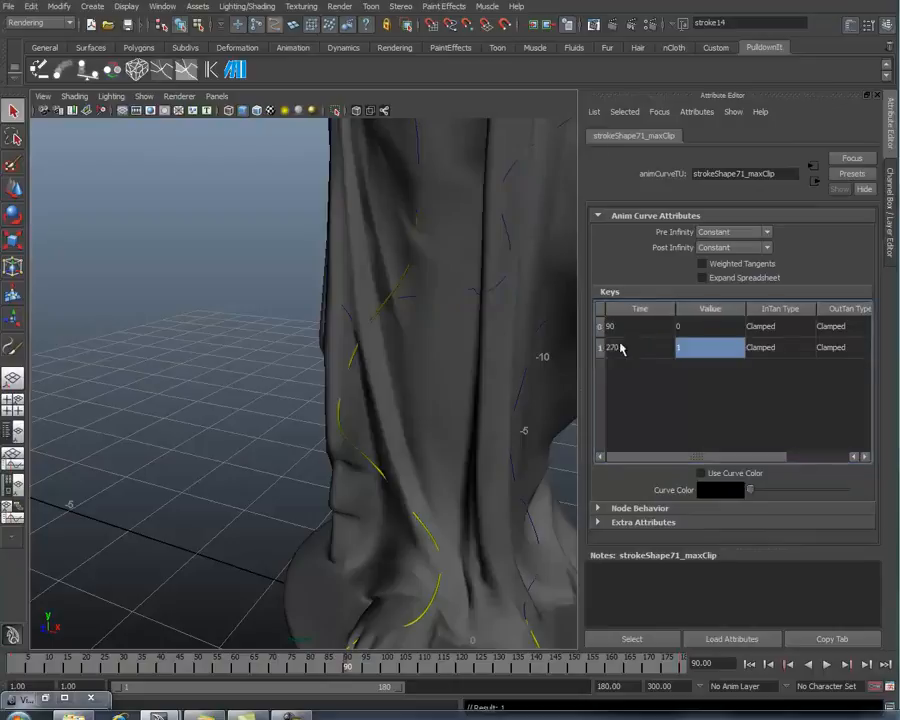
# Scrub through the timeline to check how the retimed vine strokes grow up the statue
pyautogui.hotkey('alt', 'v')
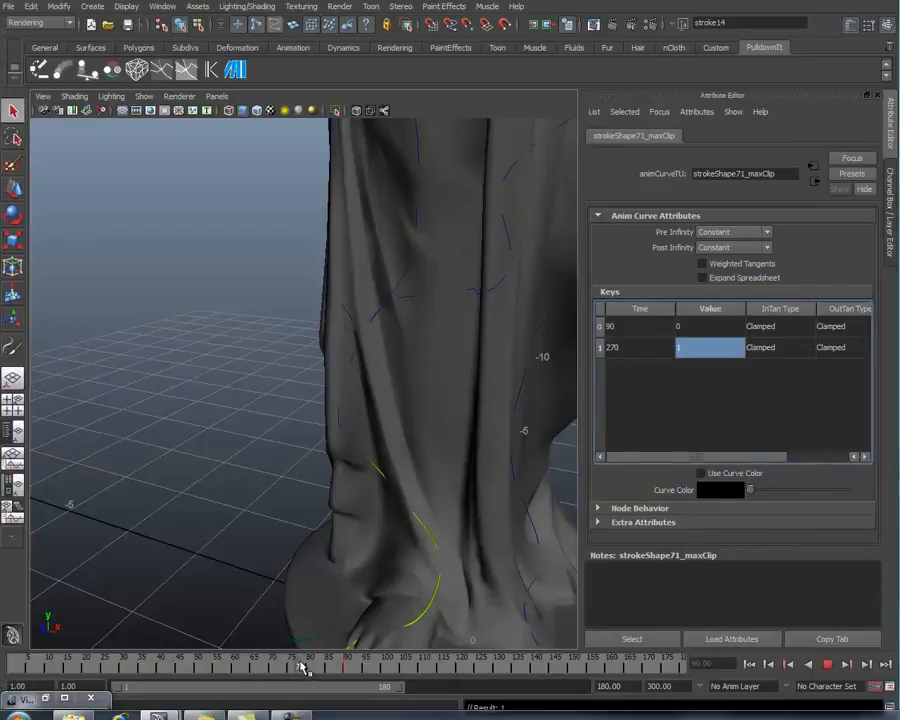
pyautogui.moveTo(346, 658)
pyautogui.mouseDown()
pyautogui.moveTo(396, 658)
pyautogui.moveTo(423, 620)
pyautogui.mouseUp()
pyautogui.scroll(4, 431, 490)
pyautogui.keyDown('alt'); pyautogui.moveTo(432, 496); pyautogui.dragTo(364, 470, button='right'); pyautogui.keyUp('alt')
pyautogui.keyDown('alt'); pyautogui.moveTo(434, 466); pyautogui.dragTo(414, 437); pyautogui.keyUp('alt')
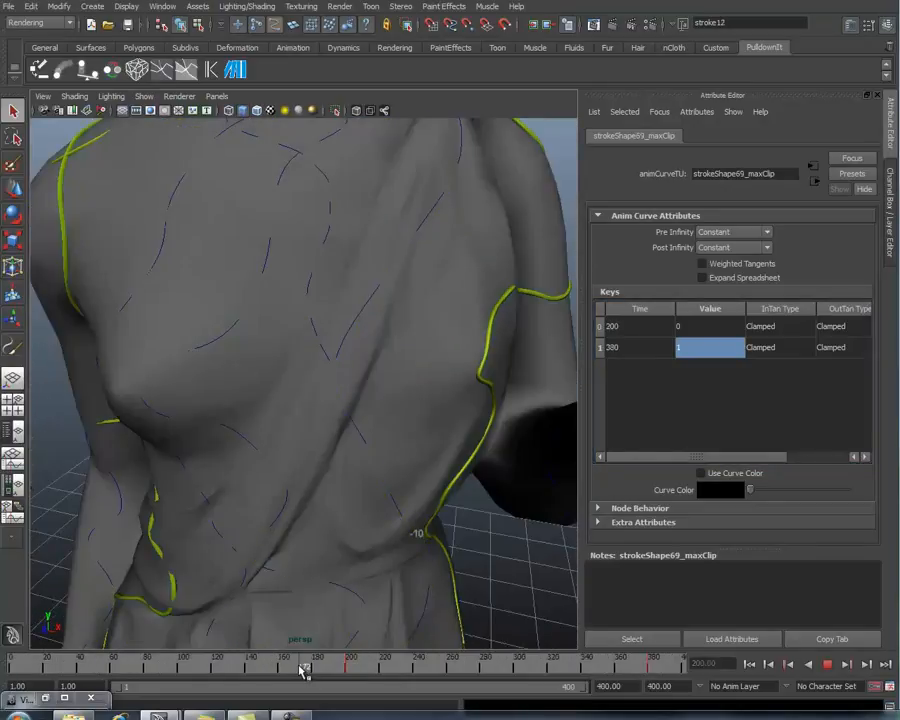
# Check the chest stroke's growth up to frame 247 and set its Max Clip end key to frame 300
pyautogui.moveTo(390, 665)
pyautogui.mouseDown()
pyautogui.moveTo(471, 662)
pyautogui.moveTo(366, 658)
pyautogui.moveTo(381, 656)
pyautogui.mouseUp()
pyautogui.keyDown('alt'); pyautogui.moveTo(384, 334); pyautogui.dragTo(386, 555, button='middle'); pyautogui.keyUp('alt')
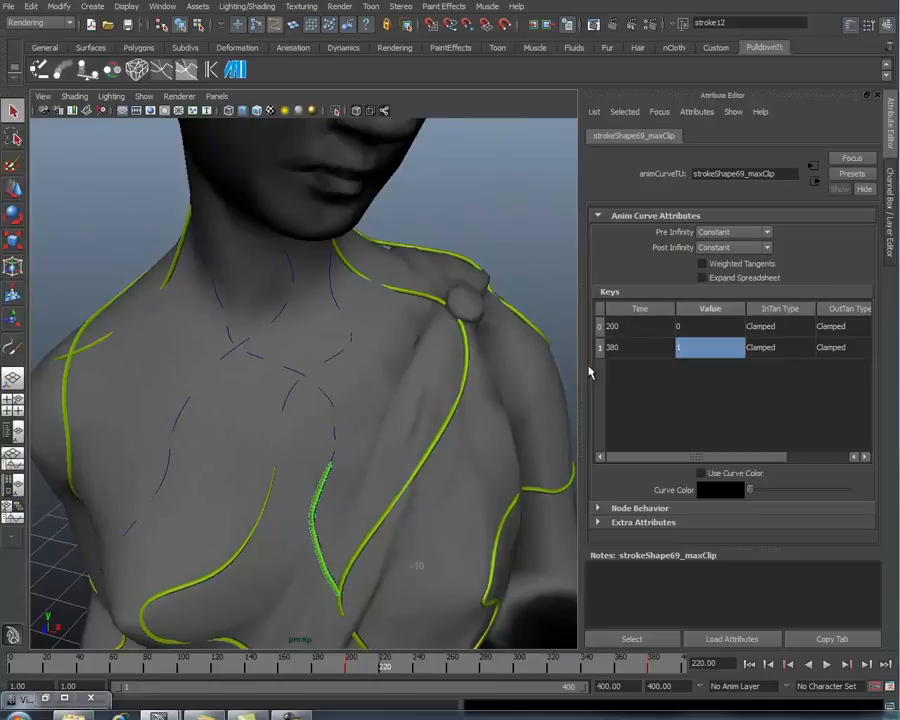
pyautogui.click(615, 348)
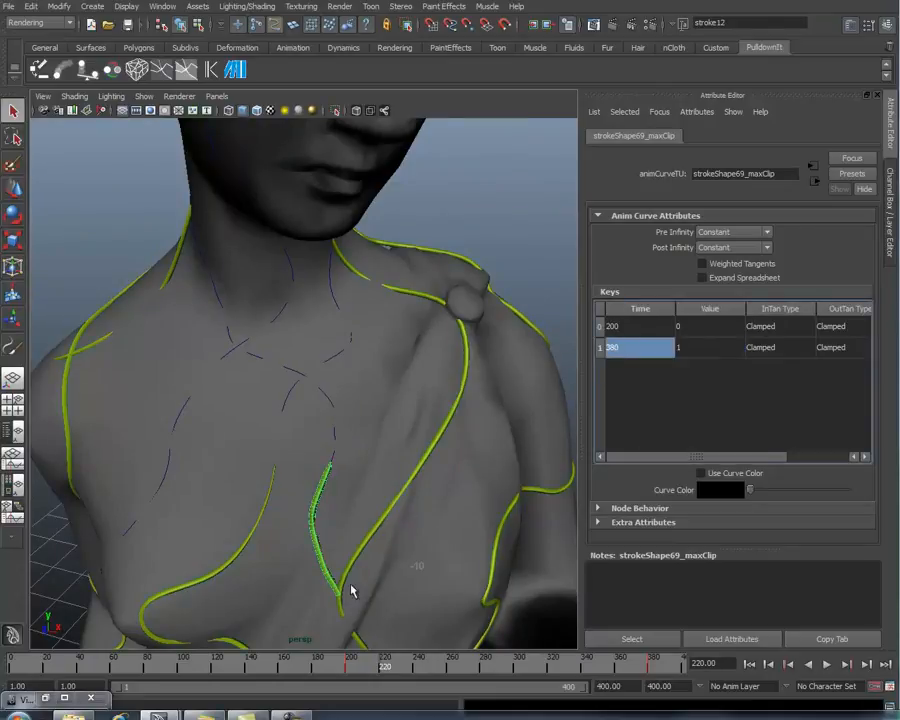
pyautogui.hotkey('alt', 'v')
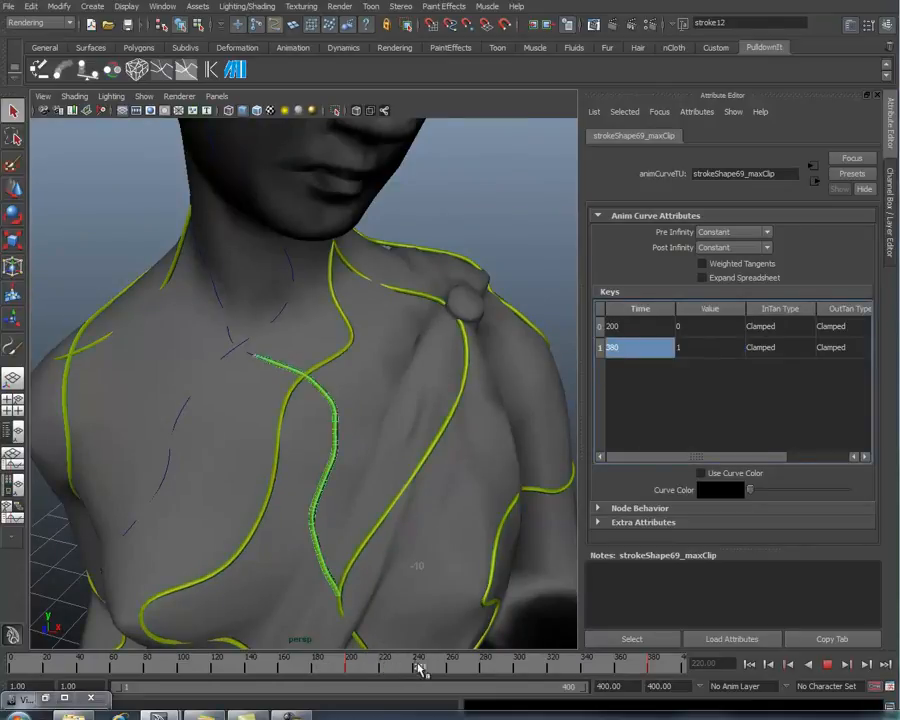
pyautogui.moveTo(447, 667)
pyautogui.mouseDown()
pyautogui.moveTo(484, 667)
pyautogui.moveTo(409, 671)
pyautogui.moveTo(430, 668)
pyautogui.mouseUp()
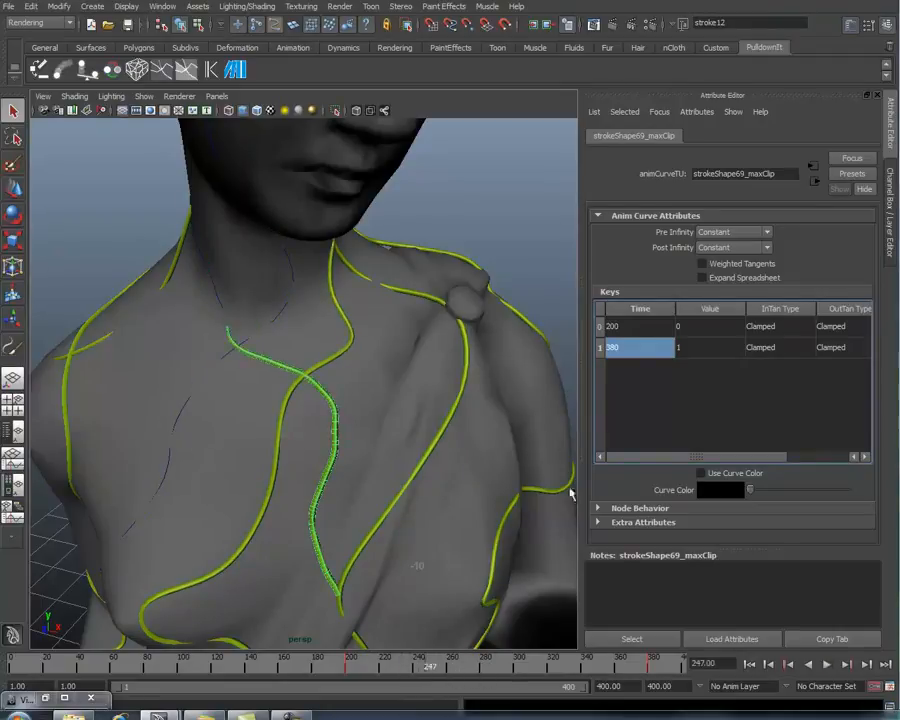
pyautogui.doubleClick(619, 352)
pyautogui.write('30')
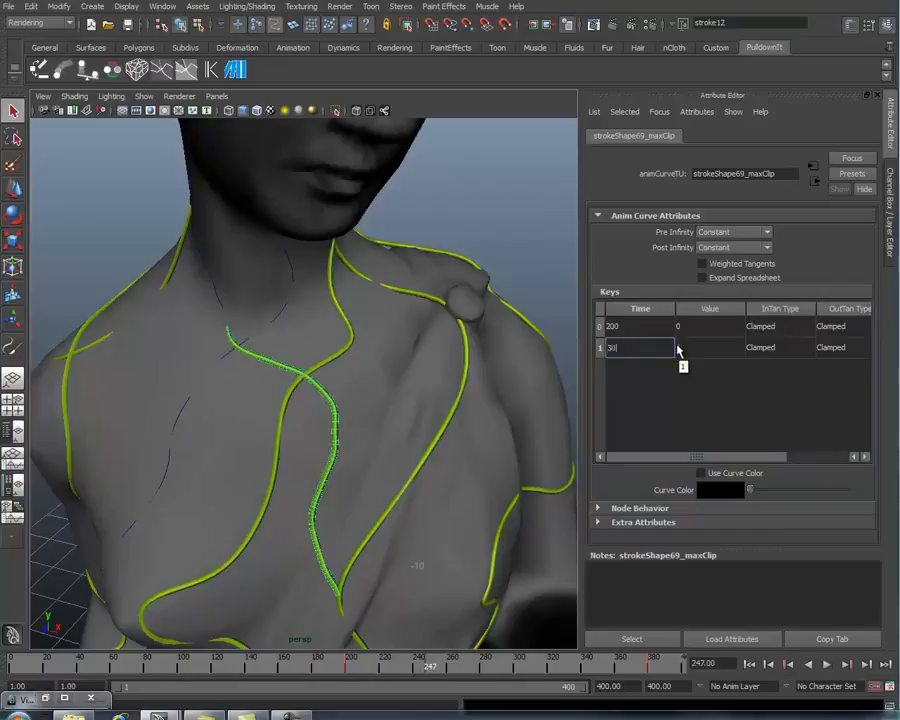
pyautogui.write('0')
pyautogui.click(679, 348)
# Examine the vine strokes over the whole statue at frame 236
pyautogui.keyDown('alt'); pyautogui.moveTo(339, 396); pyautogui.dragTo(220, 430, button='right'); pyautogui.keyUp('alt')
pyautogui.keyDown('alt'); pyautogui.moveTo(331, 425); pyautogui.dragTo(426, 593); pyautogui.keyUp('alt')
pyautogui.moveTo(408, 665)
pyautogui.mouseDown()
pyautogui.moveTo(349, 669)
pyautogui.moveTo(514, 669)
pyautogui.moveTo(410, 665)
pyautogui.mouseUp()
pyautogui.keyDown('alt'); pyautogui.moveTo(435, 550); pyautogui.dragTo(358, 492, button='middle'); pyautogui.keyUp('alt')
pyautogui.keyDown('alt'); pyautogui.moveTo(400, 490); pyautogui.dragTo(300, 550, button='right'); pyautogui.keyUp('alt')
pyautogui.keyDown('alt'); pyautogui.moveTo(318, 560); pyautogui.dragTo(321, 452, button='middle'); pyautogui.keyUp('alt')
pyautogui.keyDown('alt'); pyautogui.moveTo(390, 475); pyautogui.dragTo(357, 500, button='right'); pyautogui.keyUp('alt')
pyautogui.moveTo(356, 500)
pyautogui.keyDown('alt'); pyautogui.mouseDown()
pyautogui.moveTo(384, 525)
pyautogui.moveTo(356, 515)
pyautogui.mouseUp(); pyautogui.keyUp('alt')
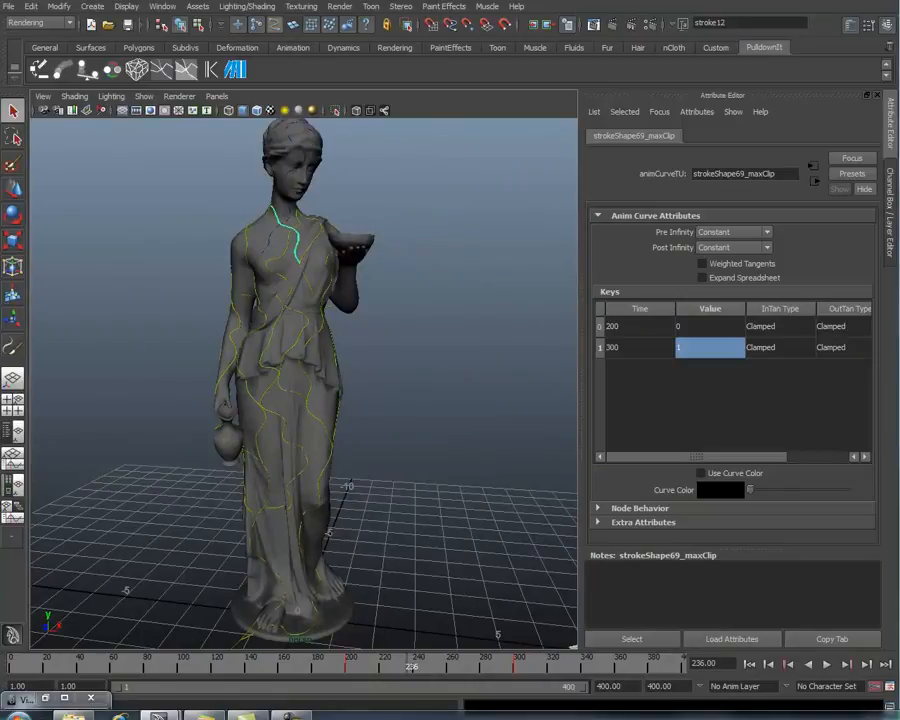
# Show the hidden ivy leaves again with the whole statue in view
pyautogui.hotkey('shift', 'h')
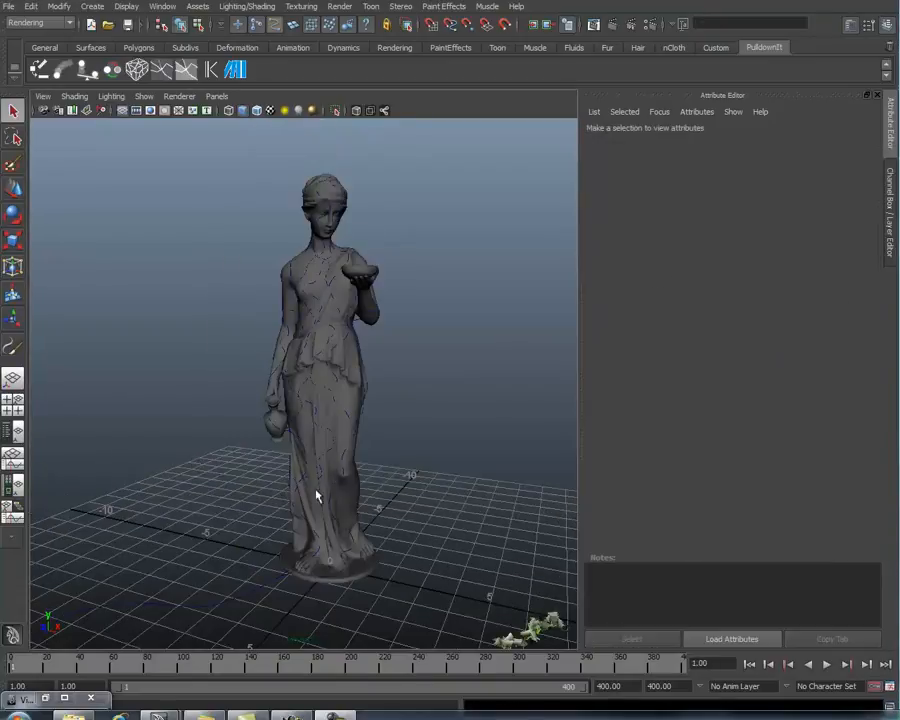
pyautogui.keyDown('alt'); pyautogui.moveTo(331, 478); pyautogui.dragTo(377, 493, button='right'); pyautogui.keyUp('alt')
pyautogui.keyDown('alt'); pyautogui.moveTo(387, 503); pyautogui.dragTo(376, 516, button='middle'); pyautogui.keyUp('alt')
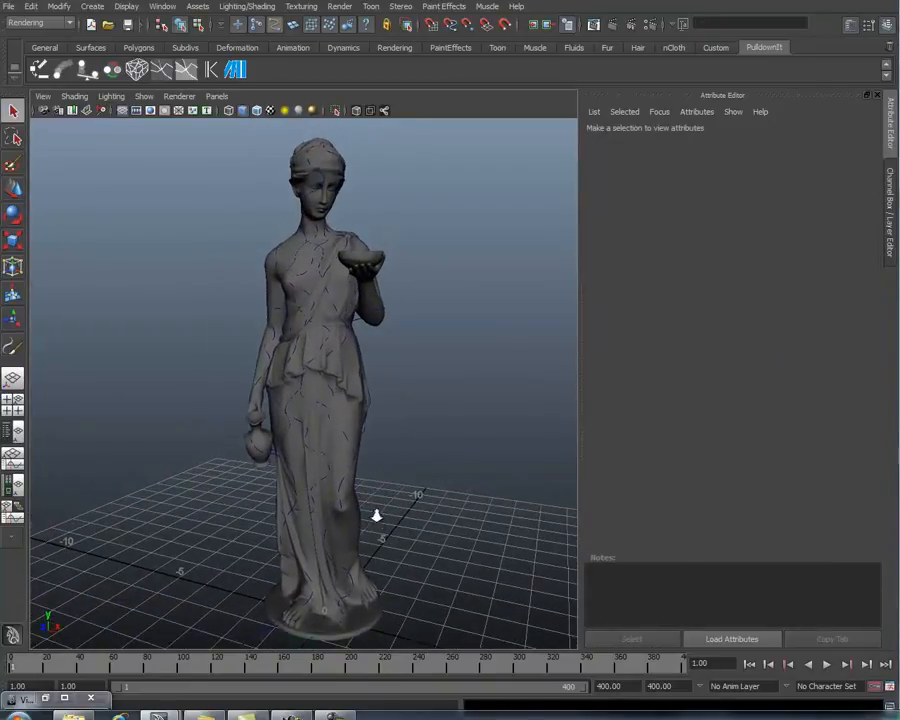
pyautogui.keyDown('alt'); pyautogui.moveTo(376, 516); pyautogui.dragTo(355, 500, button='right'); pyautogui.keyUp('alt')
# Remove the ivy leaves from the statue at frame 400, keeping the vine strokes
pyautogui.moveTo(899, 335); pyautogui.dragTo(367, 64)
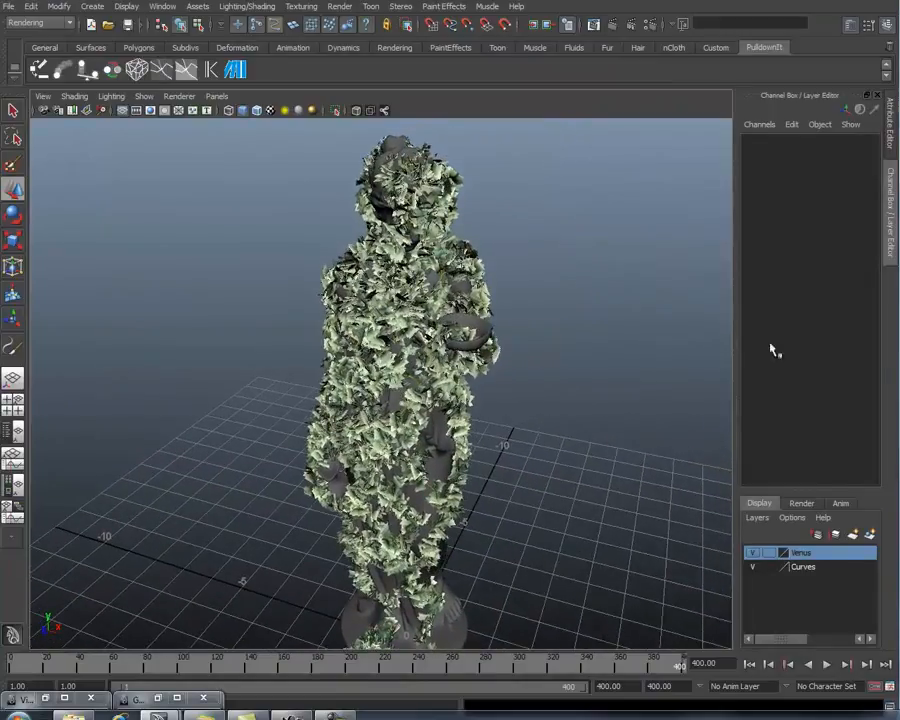
pyautogui.press('Delete')
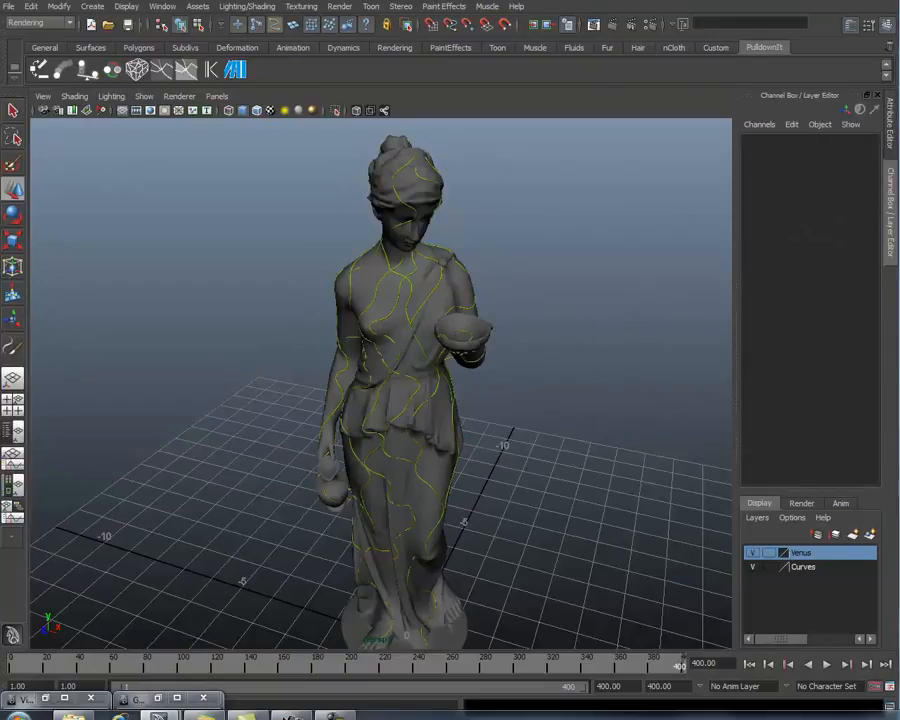
# Set the brush Global Scale of all the vine strokes to 0.8
pyautogui.moveTo(875, 216); pyautogui.dragTo(860, 345)
pyautogui.click(766, 456)
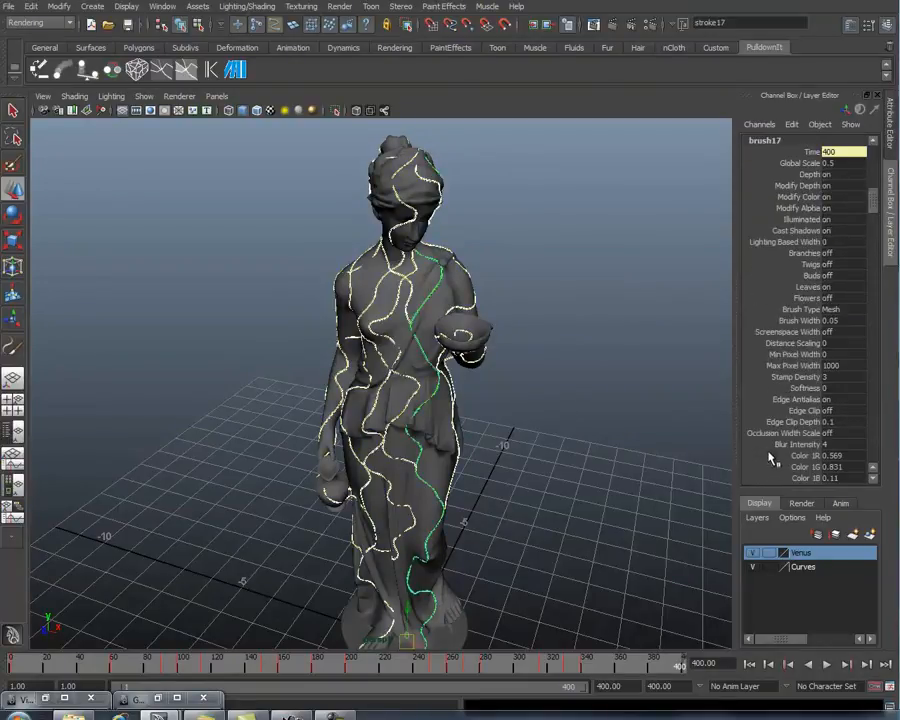
pyautogui.doubleClick(846, 163)
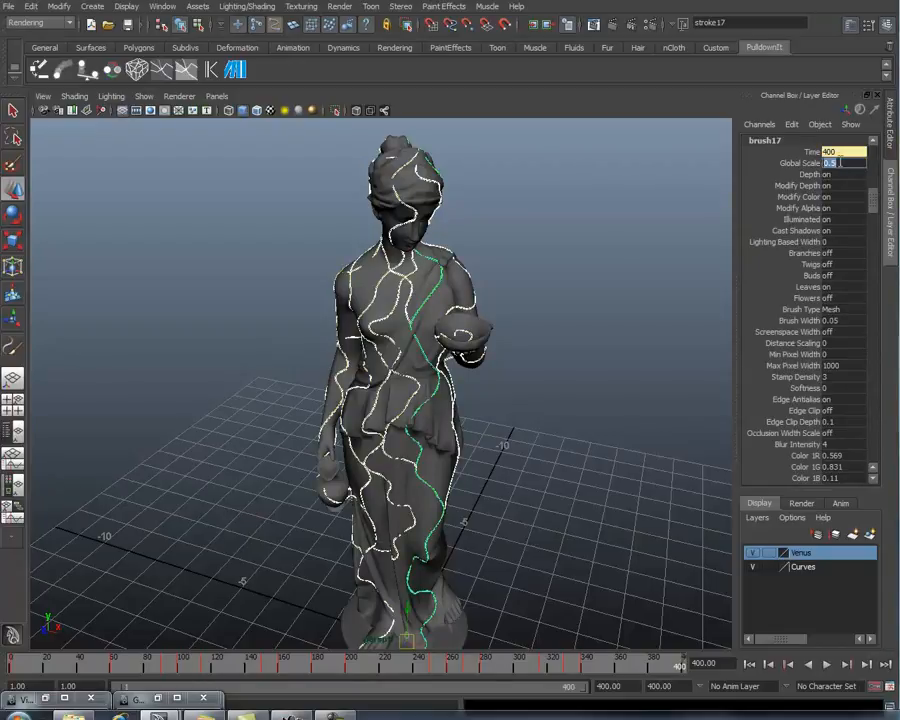
pyautogui.write('0.8')
pyautogui.press('Return')
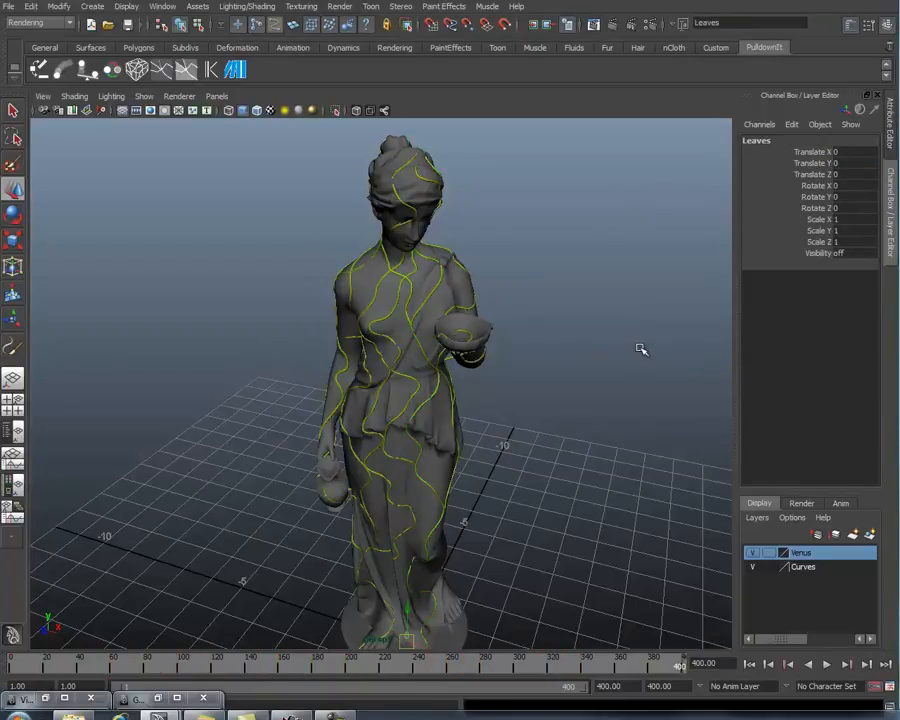
# Show the hidden Leaves group again and inspect the ivy-covered statue from several sides
pyautogui.keyDown('alt'); pyautogui.moveTo(567, 388); pyautogui.dragTo(493, 370, button='right'); pyautogui.keyUp('alt')
pyautogui.moveTo(426, 333)
pyautogui.keyDown('alt'); pyautogui.mouseDown()
pyautogui.moveTo(380, 326)
pyautogui.moveTo(409, 328)
pyautogui.moveTo(430, 349)
pyautogui.mouseUp(); pyautogui.keyUp('alt')
pyautogui.keyDown('alt'); pyautogui.moveTo(423, 334); pyautogui.dragTo(211, 376, button='right'); pyautogui.keyUp('alt')
pyautogui.keyDown('alt'); pyautogui.moveTo(440, 370); pyautogui.dragTo(494, 373); pyautogui.keyUp('alt')
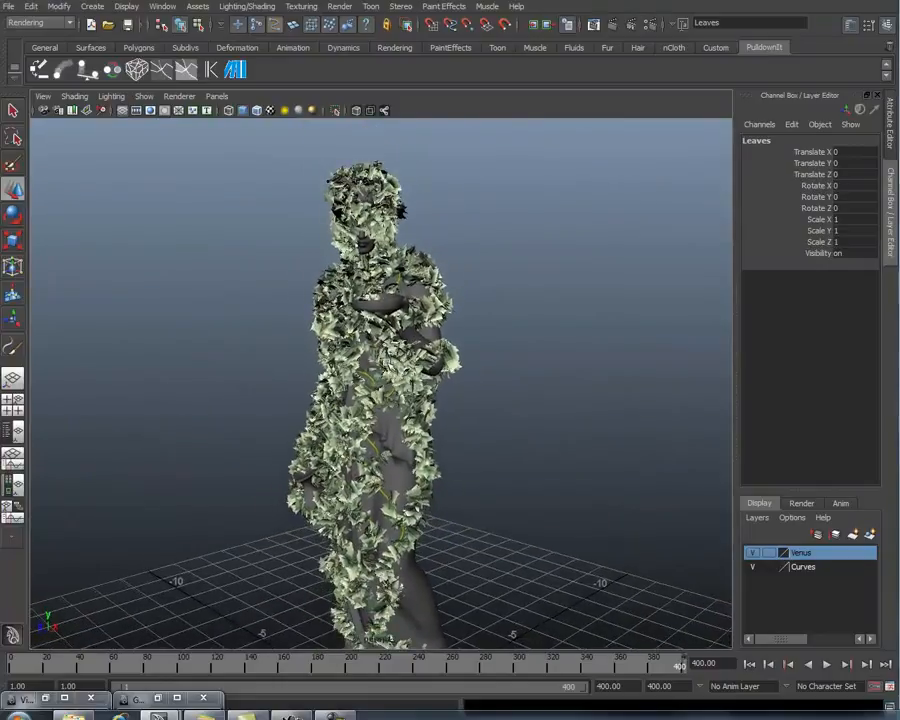
pyautogui.keyDown('alt'); pyautogui.moveTo(396, 410); pyautogui.dragTo(625, 374); pyautogui.keyUp('alt')
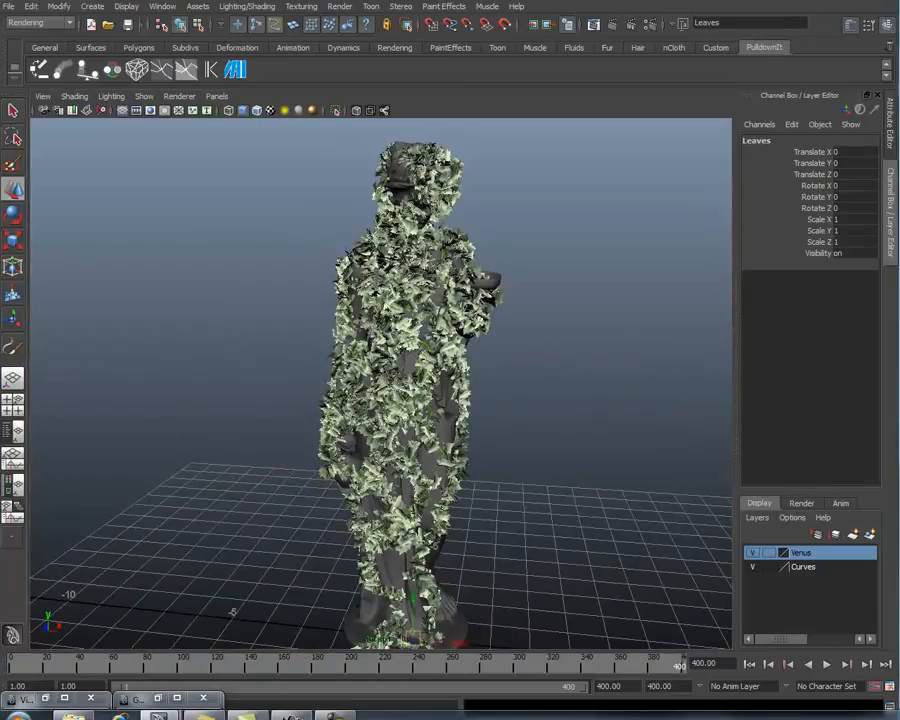
# Select all the vine strokes and display their complete Max Clip curves in the Graph Editor
pyautogui.moveTo(275, 150); pyautogui.dragTo(612, 422)
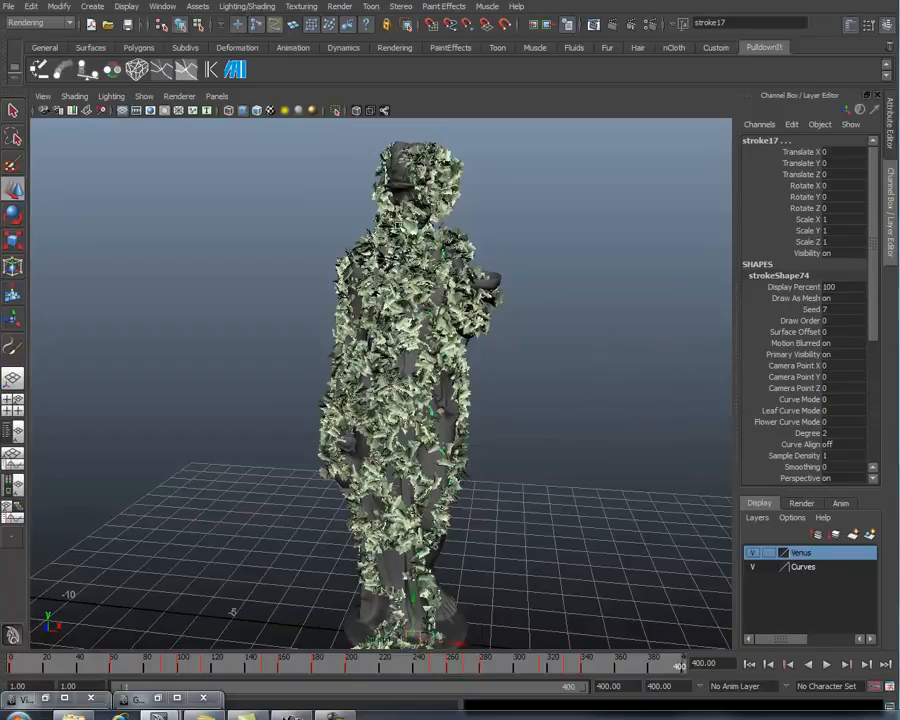
pyautogui.click(162, 6)
pyautogui.moveTo(185, 56)
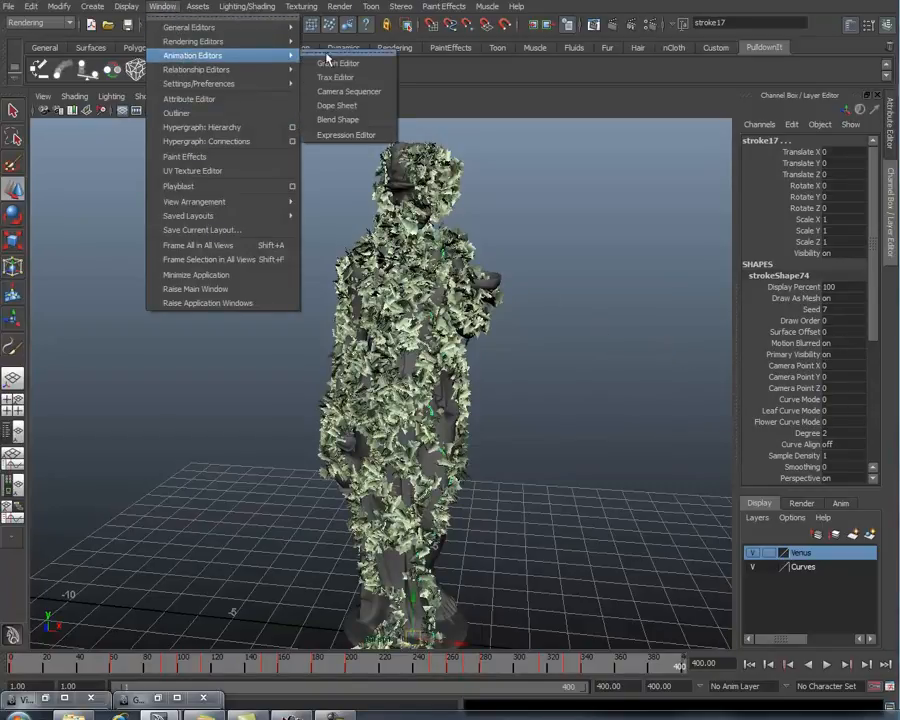
pyautogui.click(357, 64)
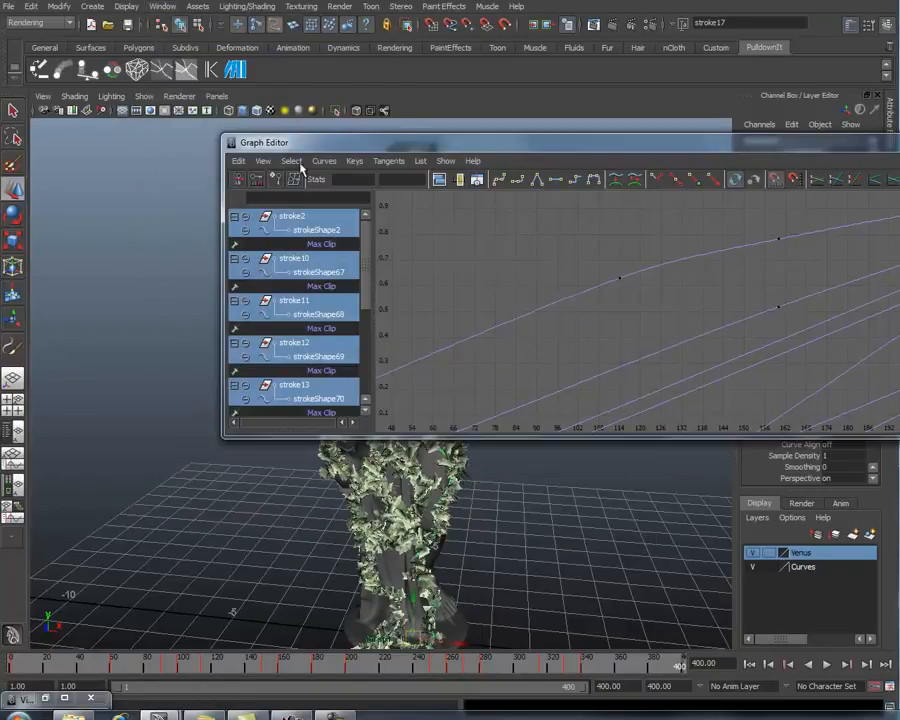
pyautogui.moveTo(352, 150); pyautogui.dragTo(127, 155)
pyautogui.click(33, 167)
pyautogui.click(48, 185)
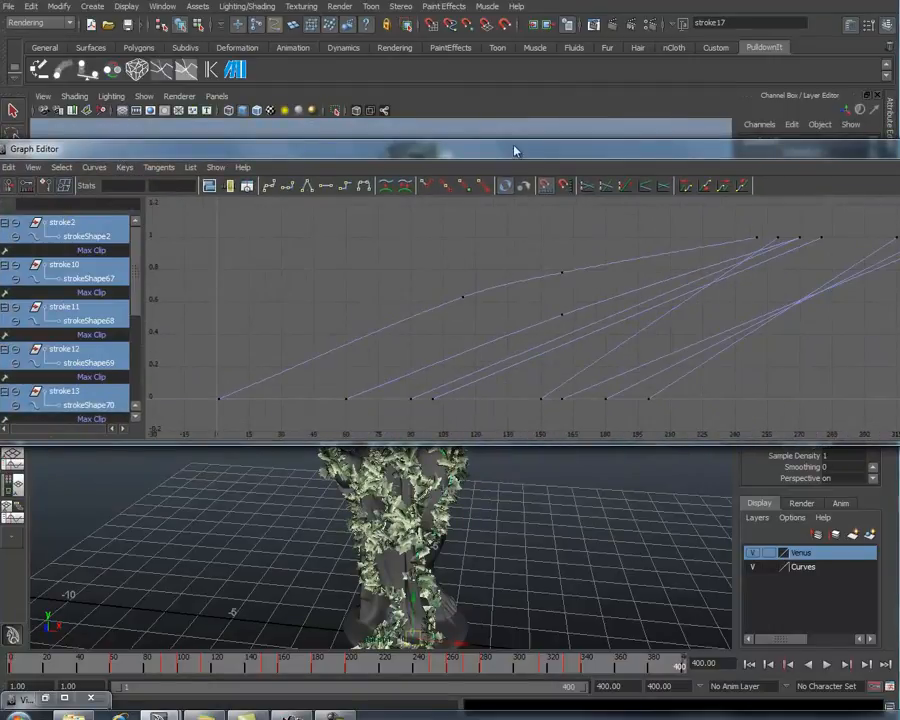
# Shift every Max Clip key of the vine strokes about 6 frames earlier, keeping the values, and close the Graph Editor
pyautogui.moveTo(515, 150); pyautogui.dragTo(444, 160)
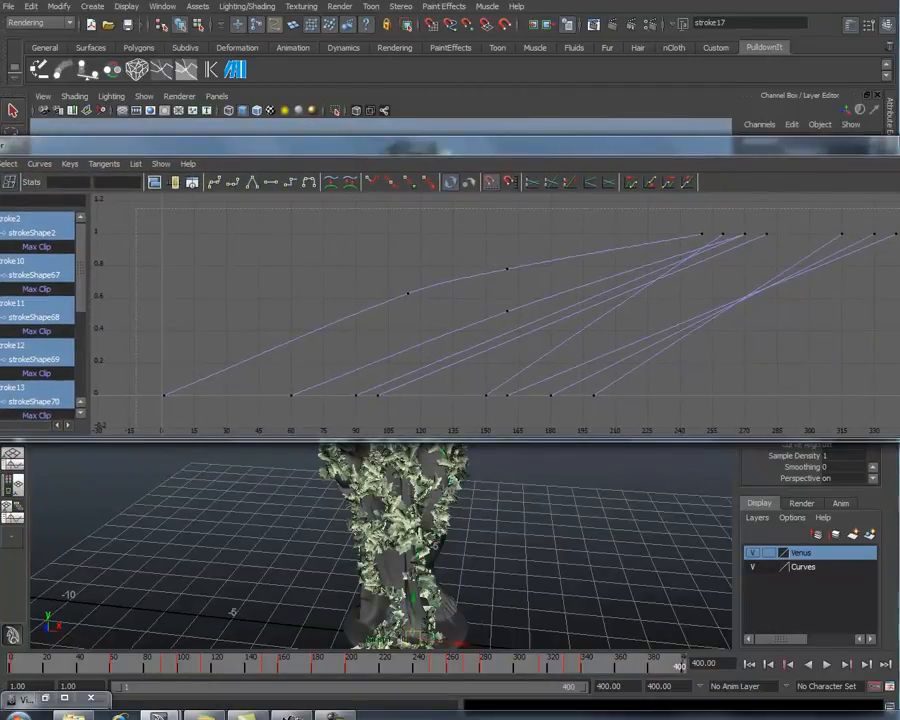
pyautogui.moveTo(136, 208); pyautogui.dragTo(898, 422)
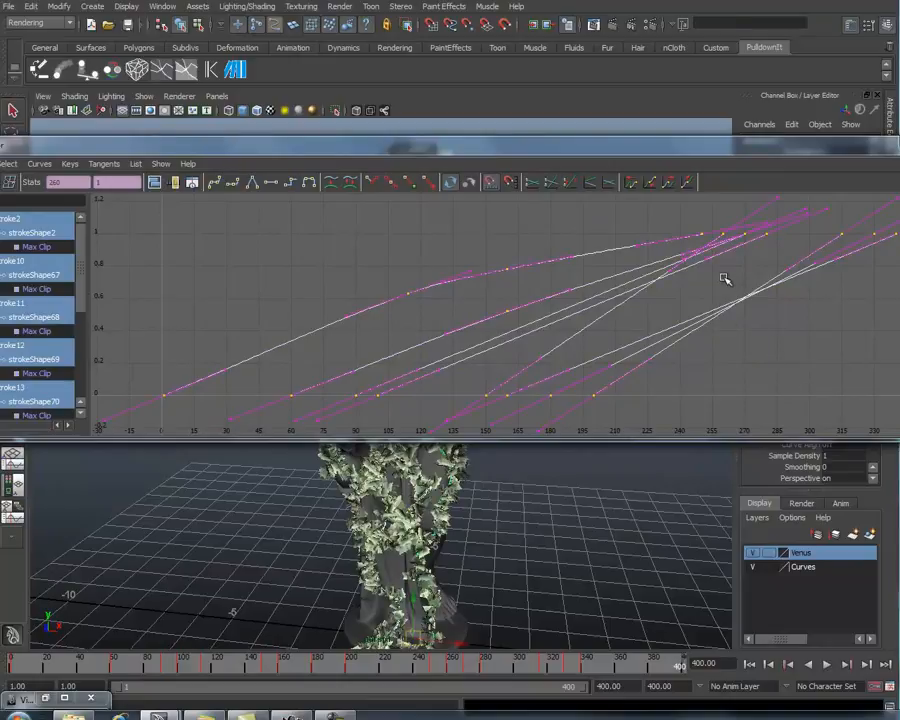
pyautogui.keyDown('shift'); pyautogui.moveTo(704, 229); pyautogui.dragTo(688, 237, button='middle'); pyautogui.keyUp('shift')
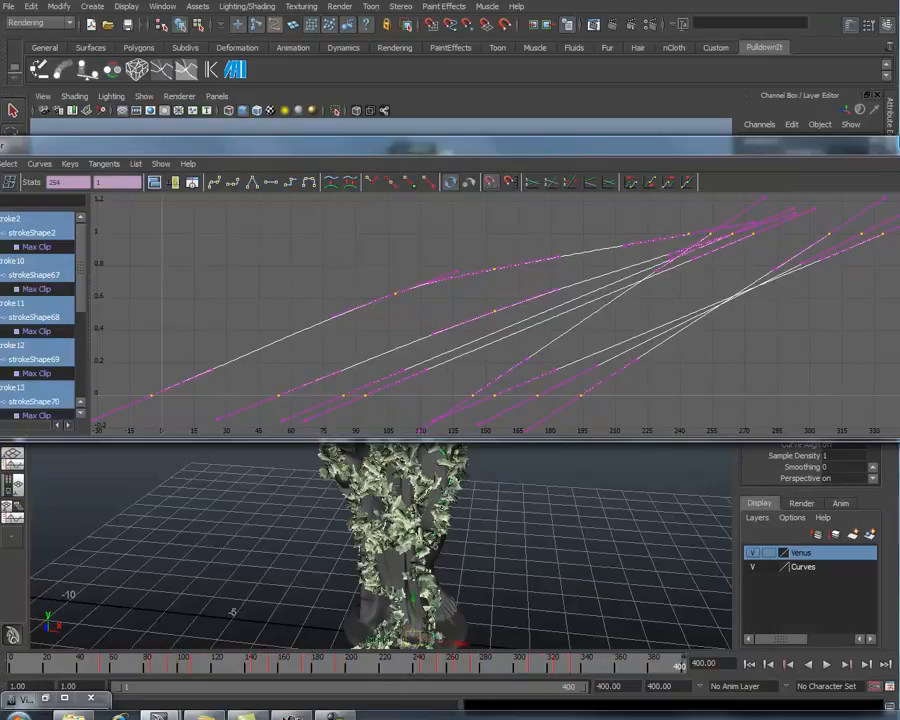
pyautogui.click(897, 142)
pyautogui.click(653, 302)
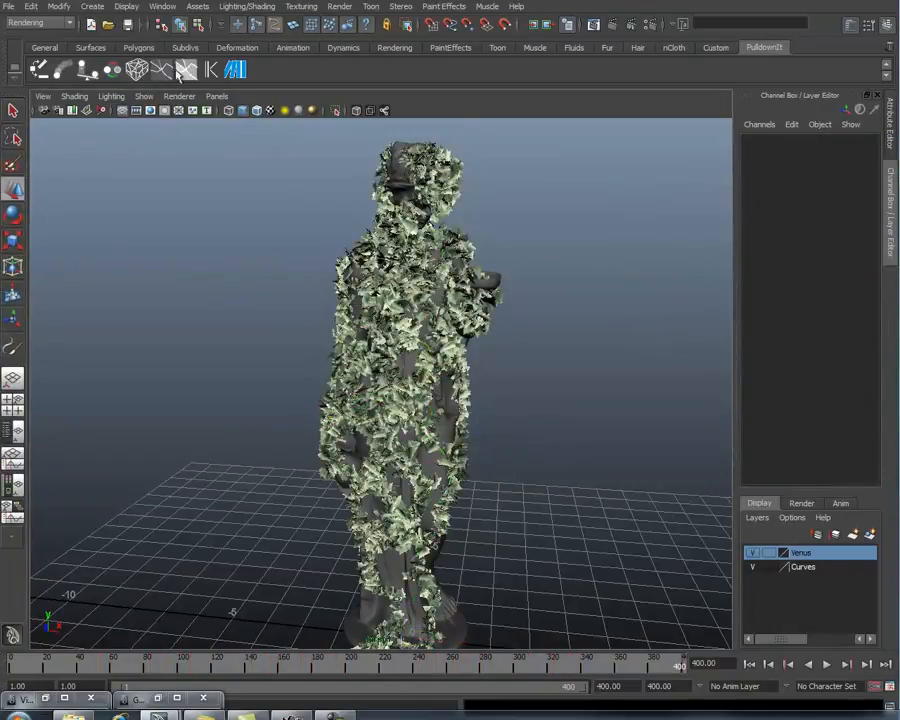
# Playblast the ivy growth animation, overwriting the existing VineGrowth_02 files
pyautogui.click(164, 8)
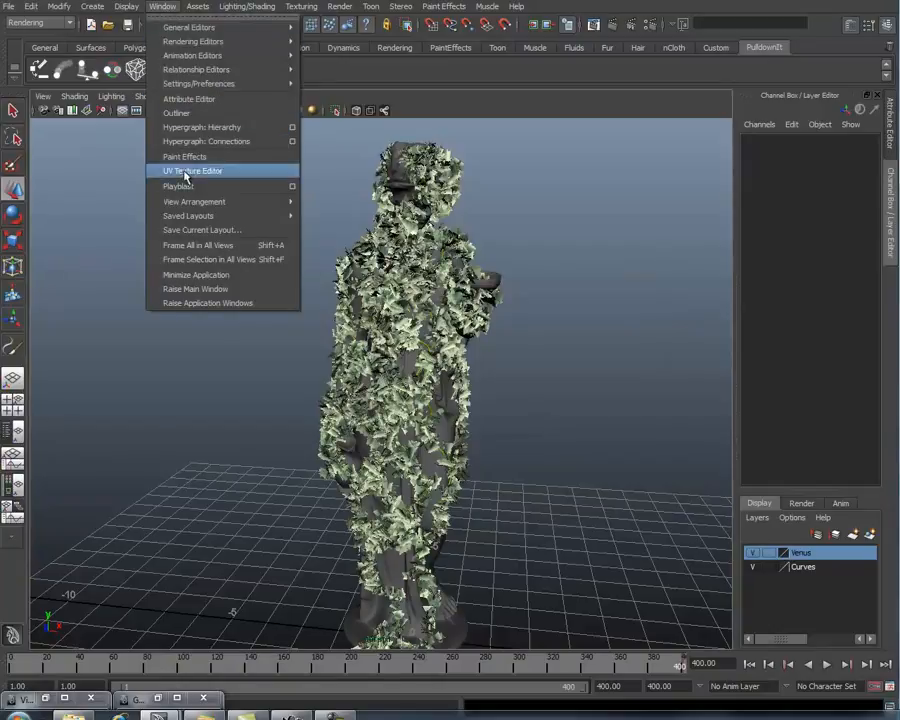
pyautogui.click(238, 191)
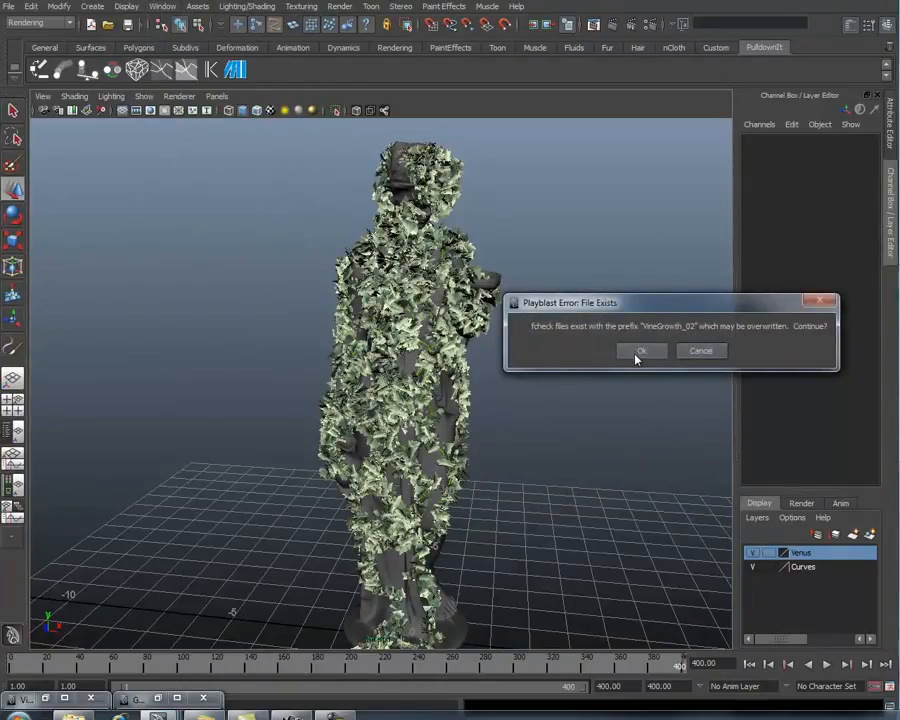
pyautogui.click(637, 355)
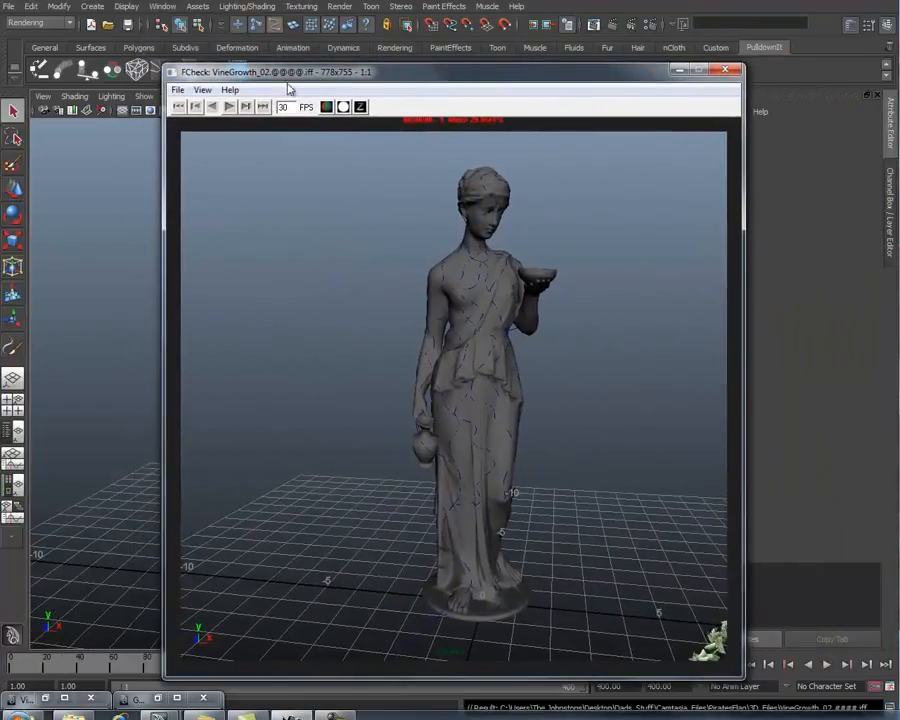
pyautogui.moveTo(286, 73); pyautogui.dragTo(281, 67)
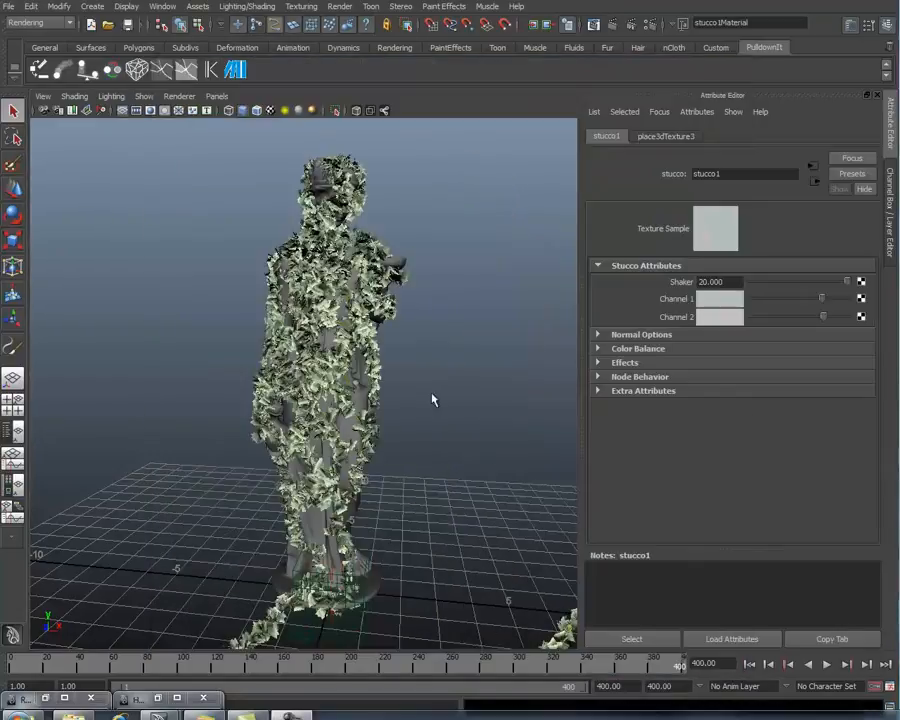
# Convert all the leaf strokes on the statue from Paint Effects to polygons
pyautogui.keyDown('alt'); pyautogui.moveTo(432, 396); pyautogui.dragTo(470, 398); pyautogui.keyUp('alt')
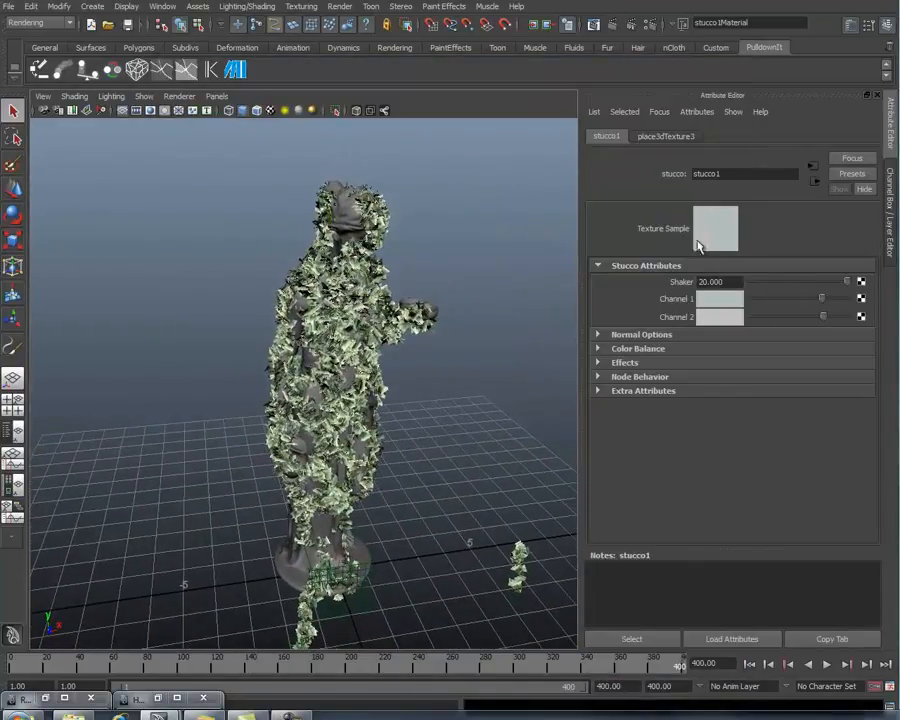
pyautogui.click(889, 222)
pyautogui.keyDown('alt'); pyautogui.moveTo(344, 230); pyautogui.dragTo(368, 256); pyautogui.keyUp('alt')
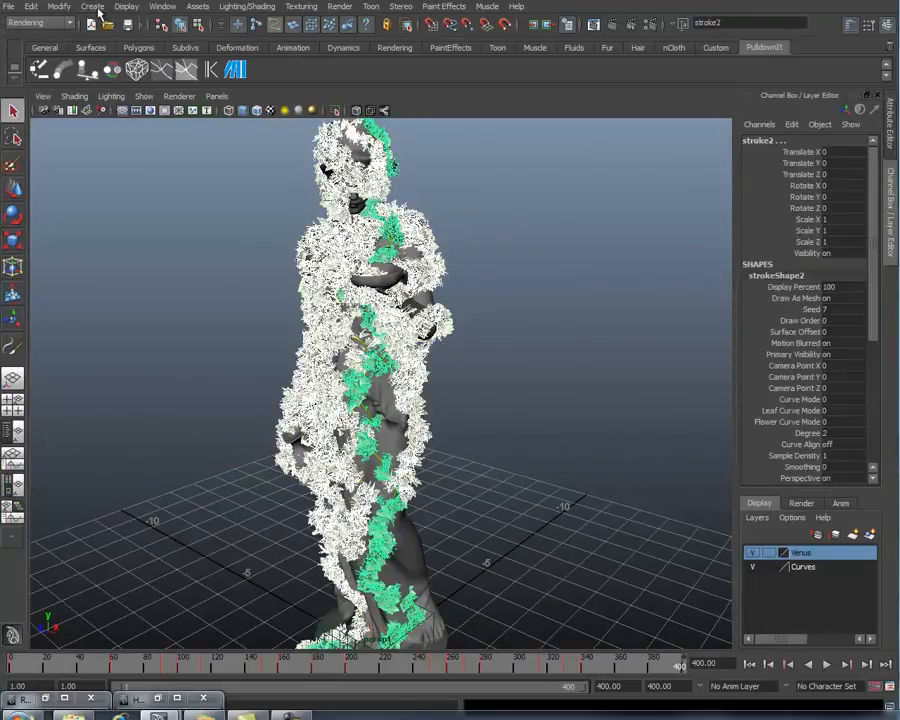
pyautogui.click(62, 7)
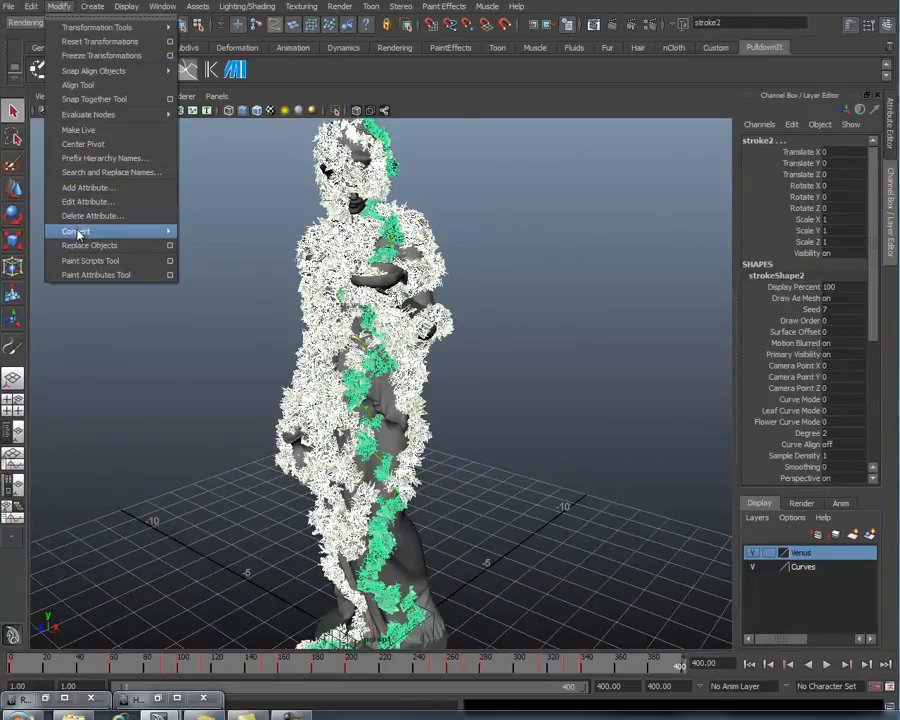
pyautogui.moveTo(78, 232)
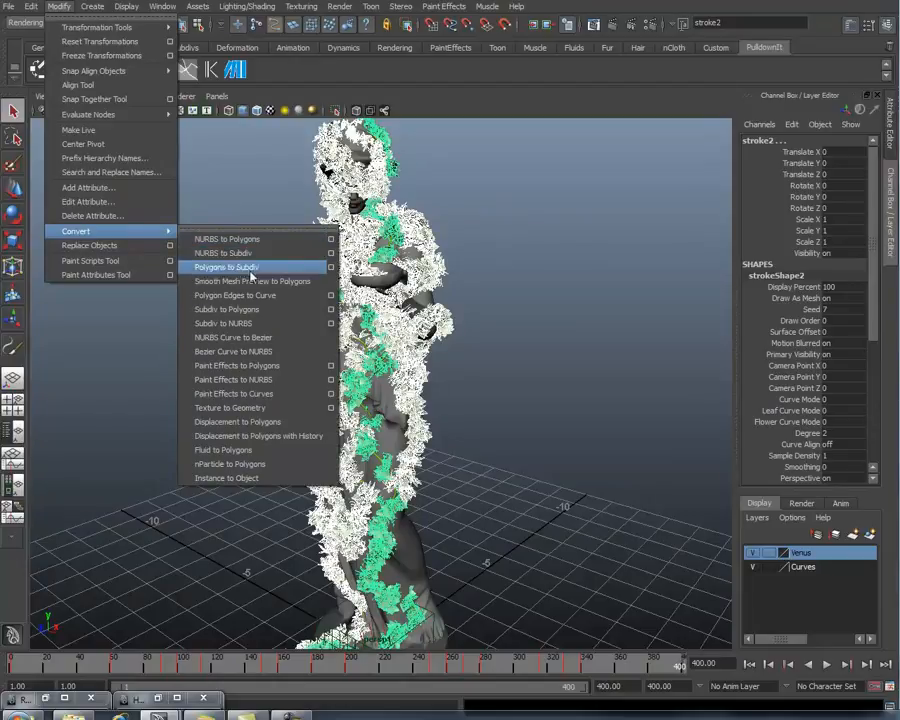
pyautogui.click(268, 366)
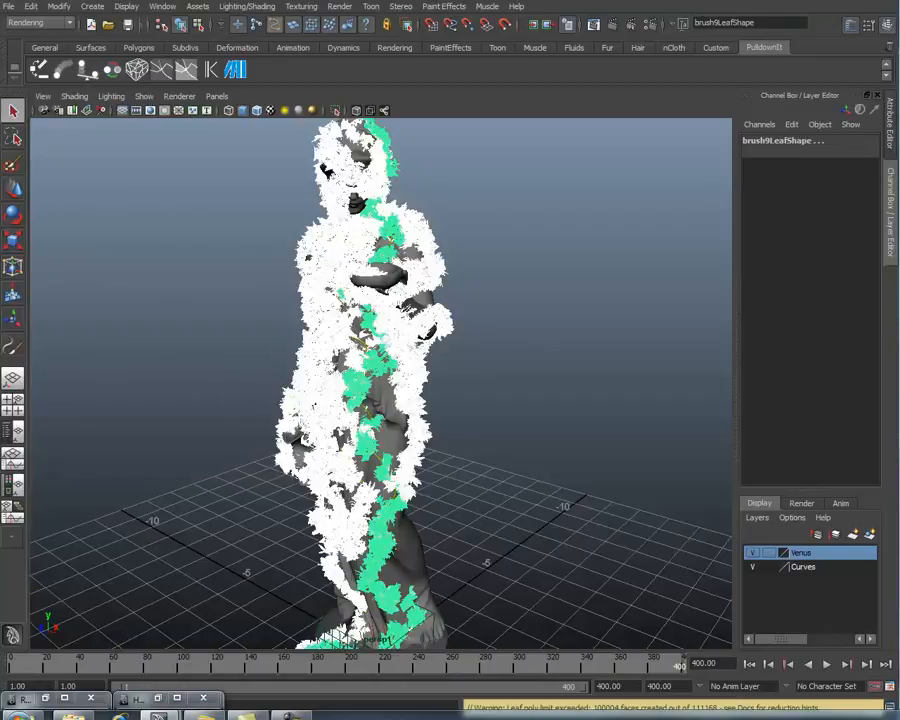
# Convert the vine stem strokes on the statue from Paint Effects to polygons
pyautogui.hotkey('ctrl', 'z')
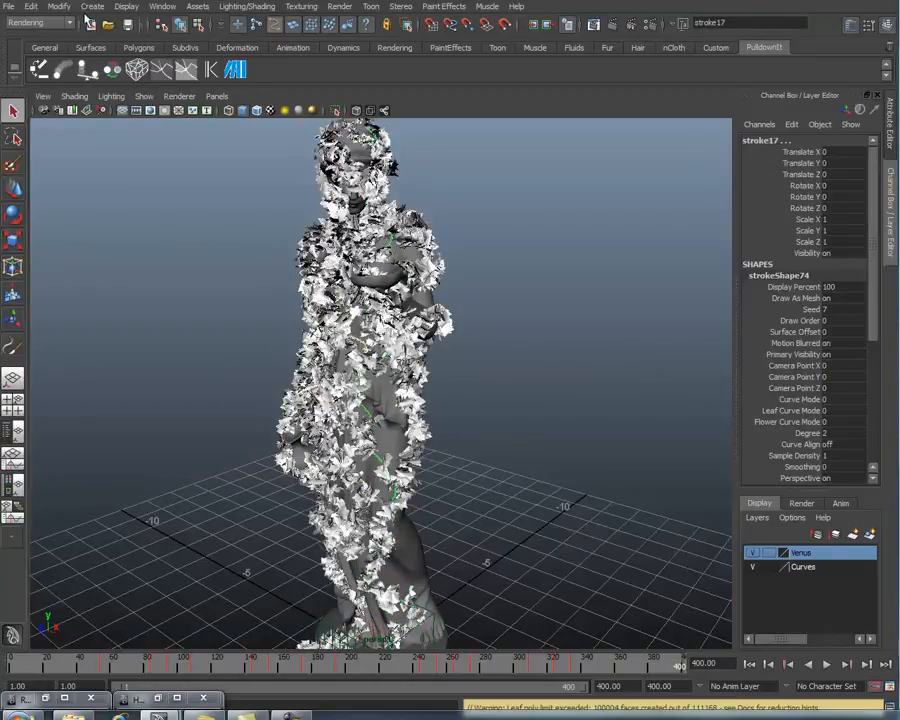
pyautogui.click(57, 8)
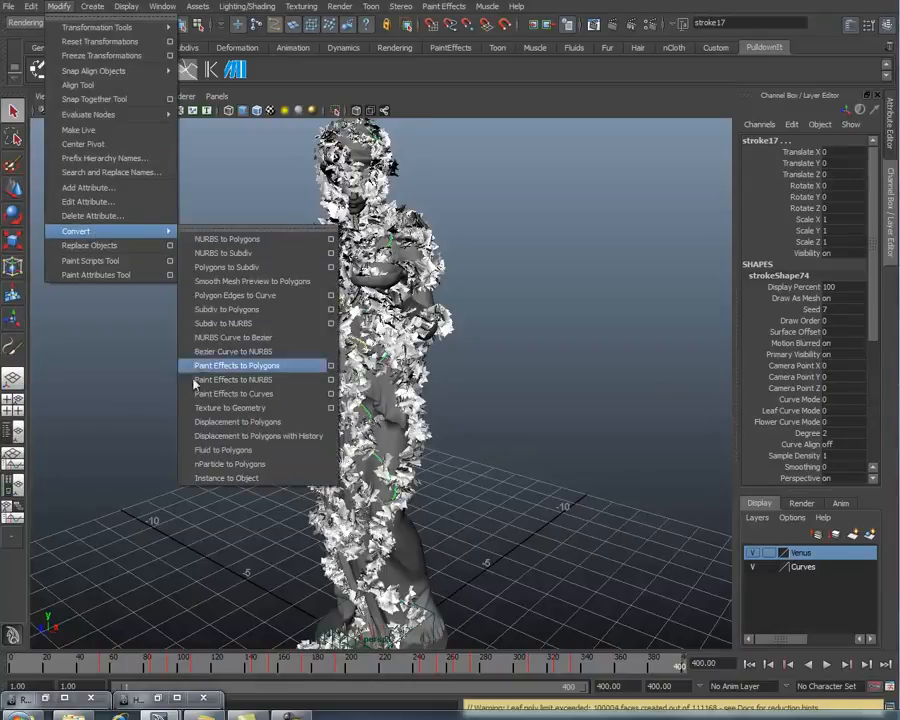
pyautogui.click(245, 366)
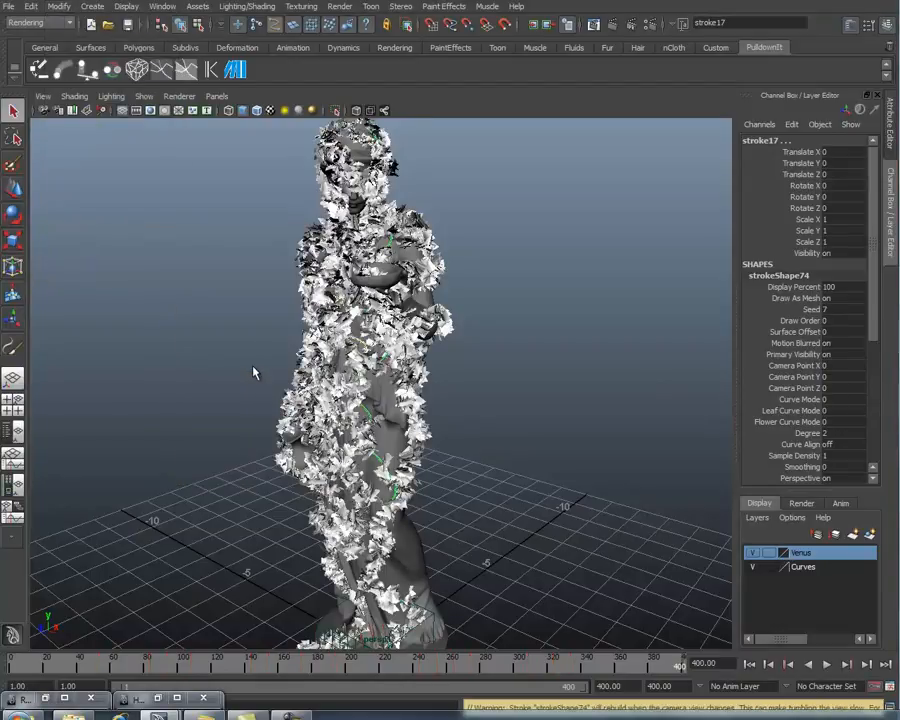
# Render frame 400 with mental ray and examine the ivy on the statue in the rendered image
pyautogui.click(614, 26)
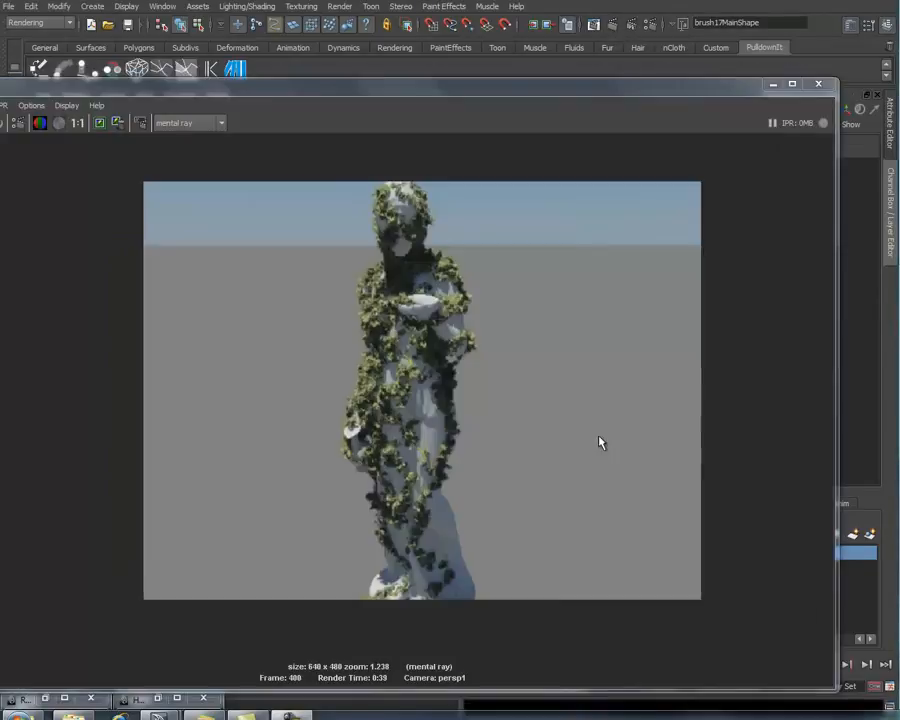
pyautogui.doubleClick(452, 95)
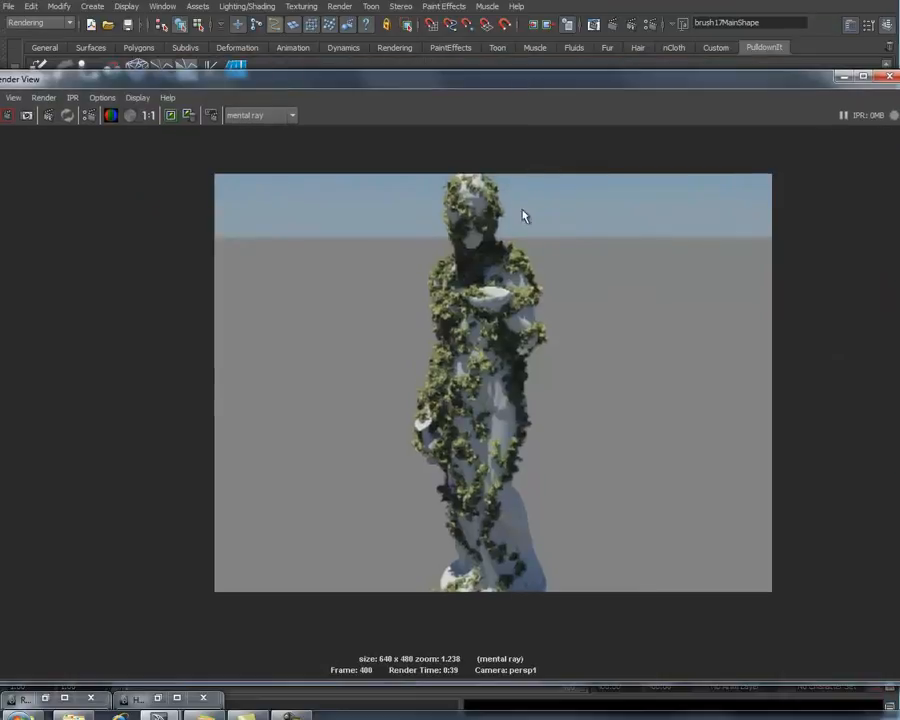
pyautogui.scroll(3, 460, 463)
pyautogui.scroll(-2, 460, 455)
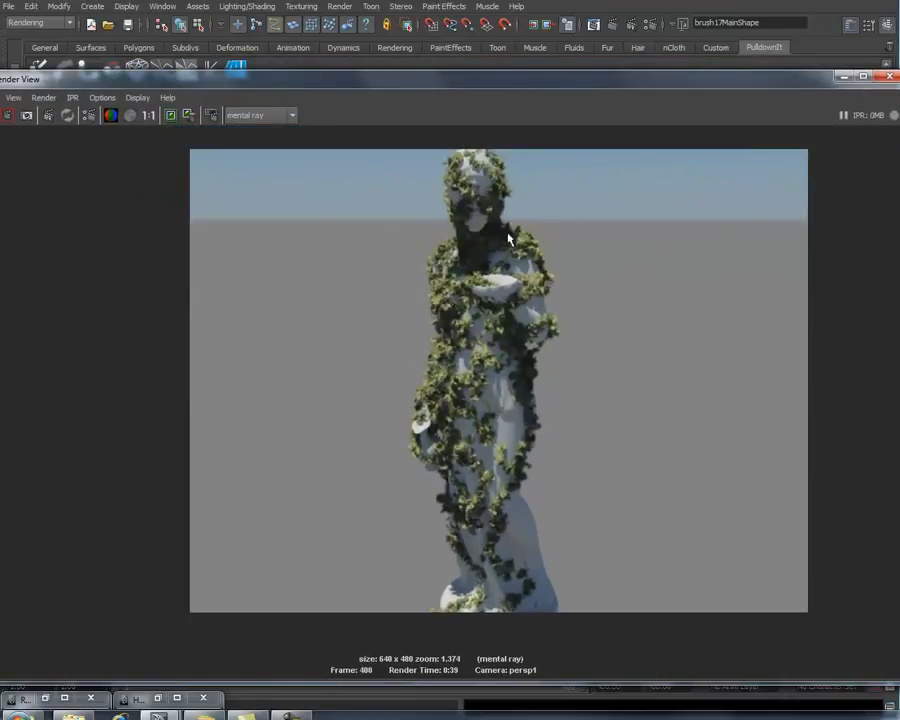
pyautogui.moveTo(533, 86); pyautogui.dragTo(470, 92)
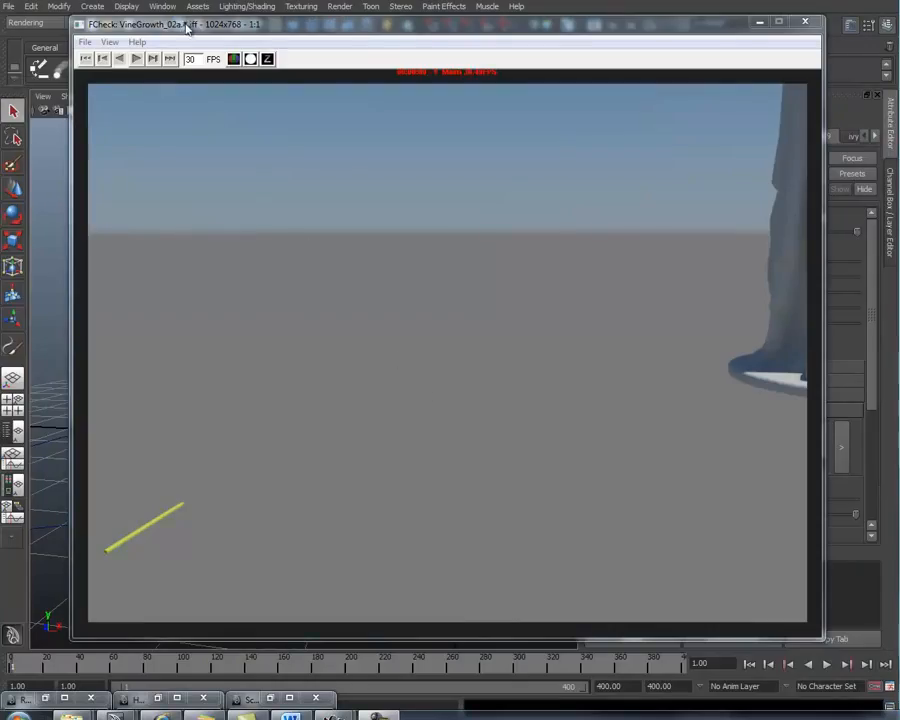
# Play the rendered VineGrowth_02a image sequence in FCheck
pyautogui.moveTo(186, 28); pyautogui.dragTo(174, 55)
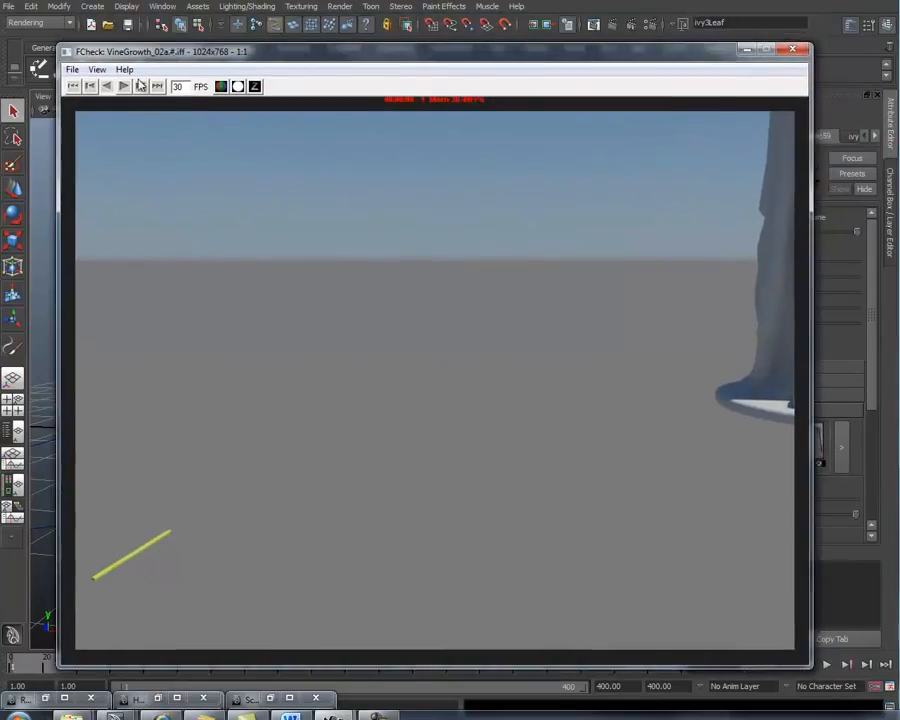
pyautogui.click(124, 87)
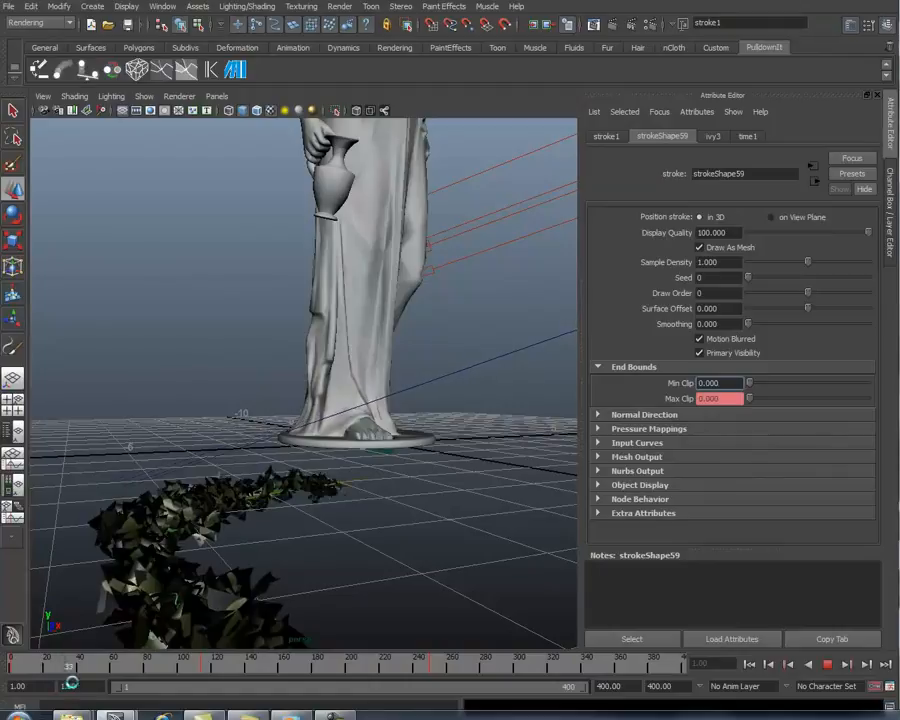
# Go to frame 65, select the ground ivy's leaf mesh and display the Pressure Mappings of its stroke shape
pyautogui.moveTo(14, 664); pyautogui.dragTo(90, 673)
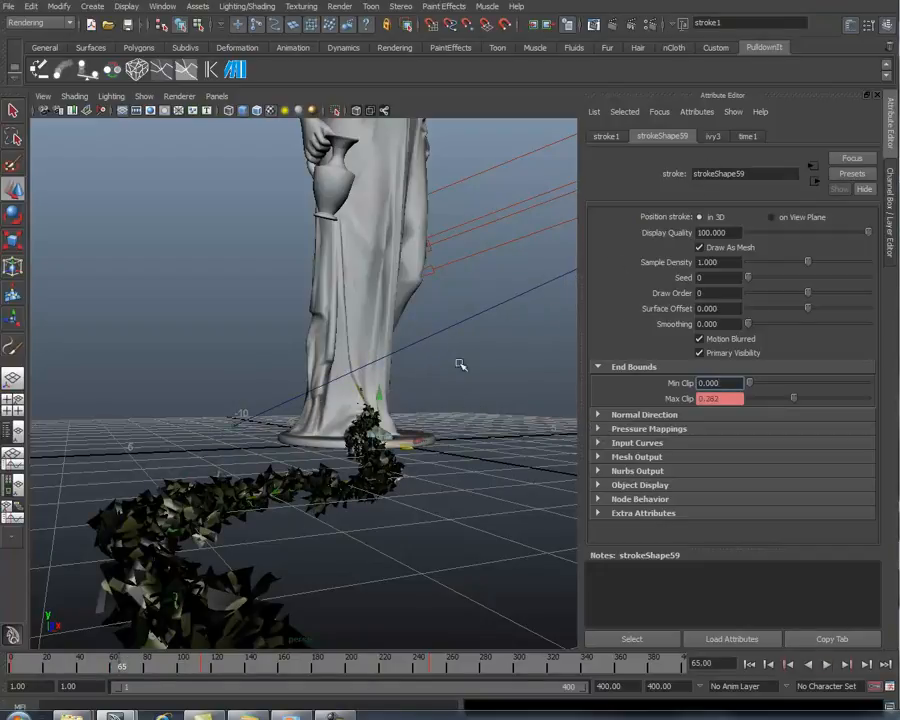
pyautogui.click(268, 476)
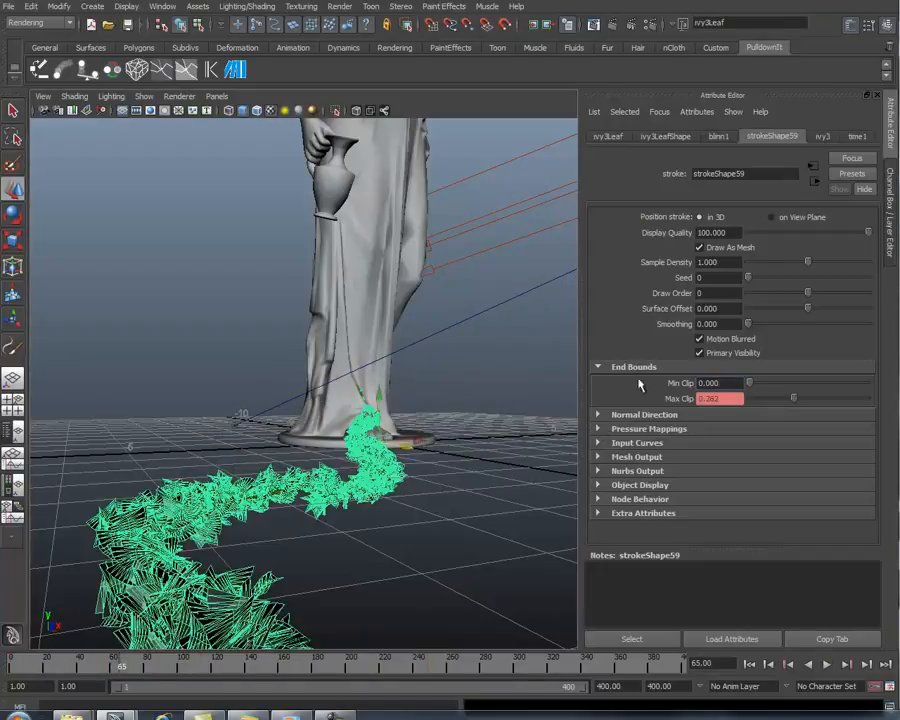
pyautogui.click(597, 429)
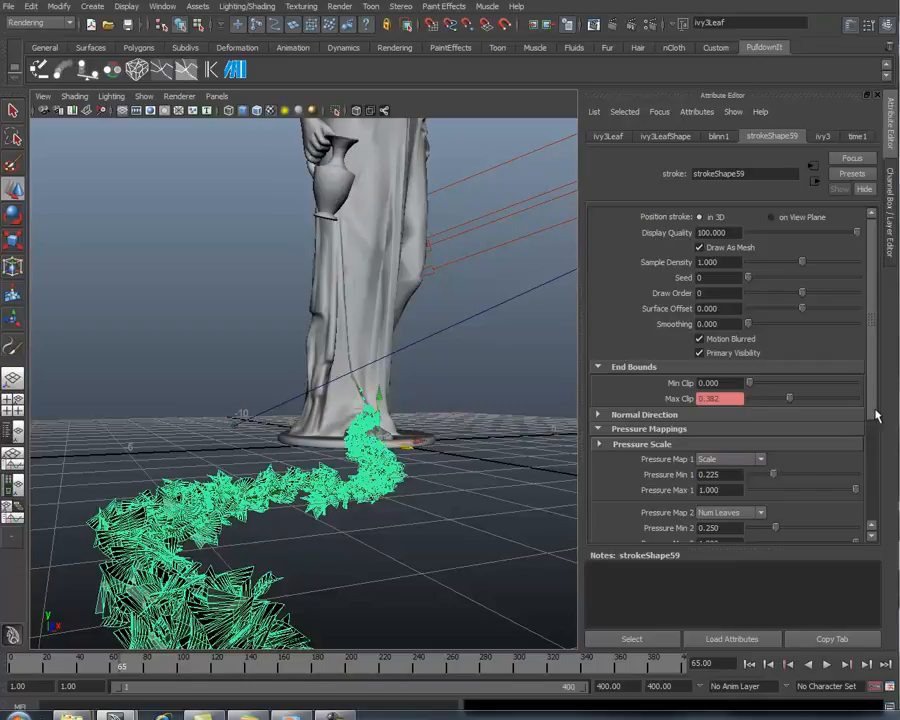
pyautogui.scroll(-3, 674, 450)
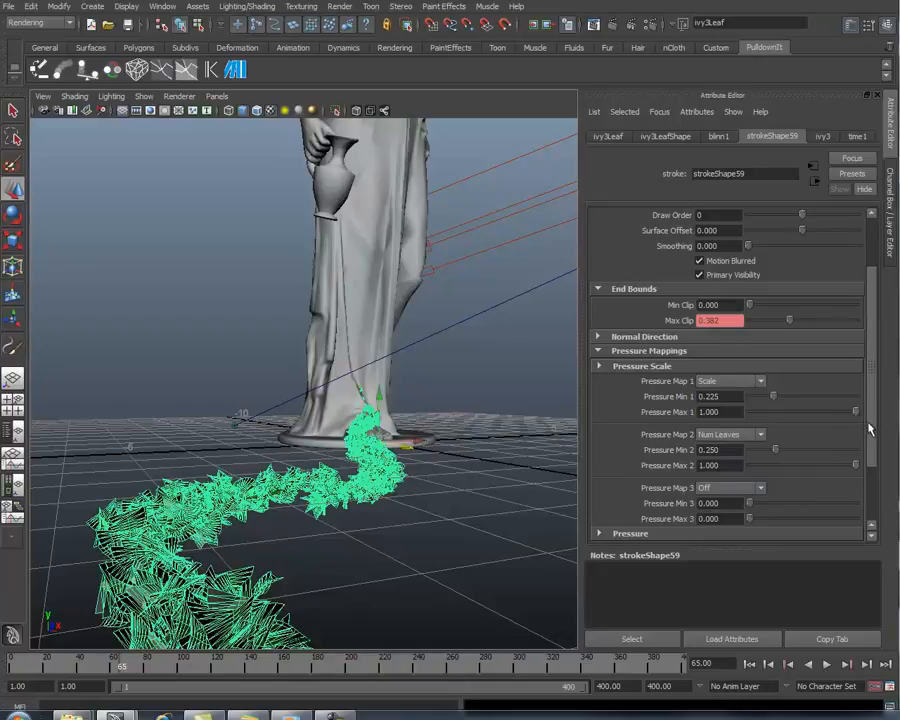
# Map the ground ivy stroke's Pressure Map 3 to Turbulence with a minimum of 10 and a maximum of 0.5
pyautogui.scroll(-2, 824, 464)
pyautogui.click(762, 434)
pyautogui.moveTo(760, 446); pyautogui.dragTo(760, 514)
pyautogui.click(716, 502)
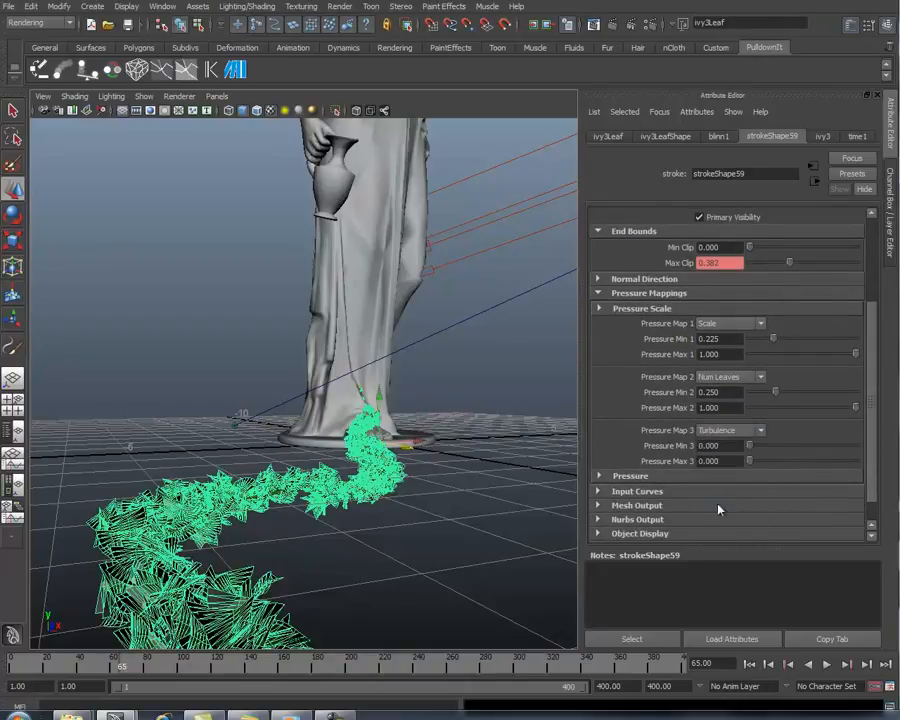
pyautogui.click(736, 447)
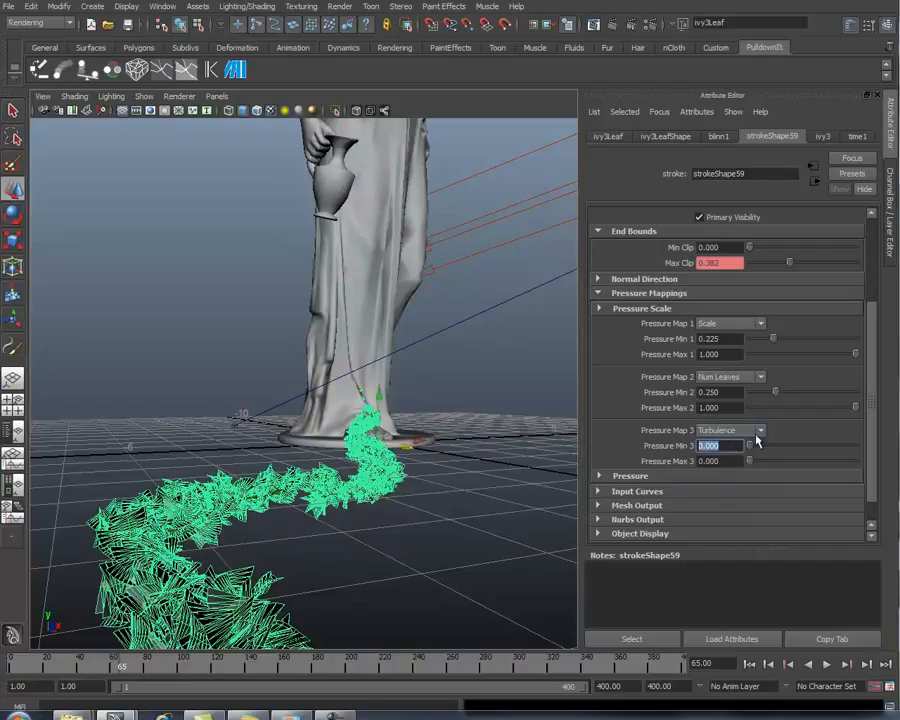
pyautogui.write('10')
pyautogui.press('Return')
pyautogui.click(738, 461)
pyautogui.write('.5')
pyautogui.press('Return')
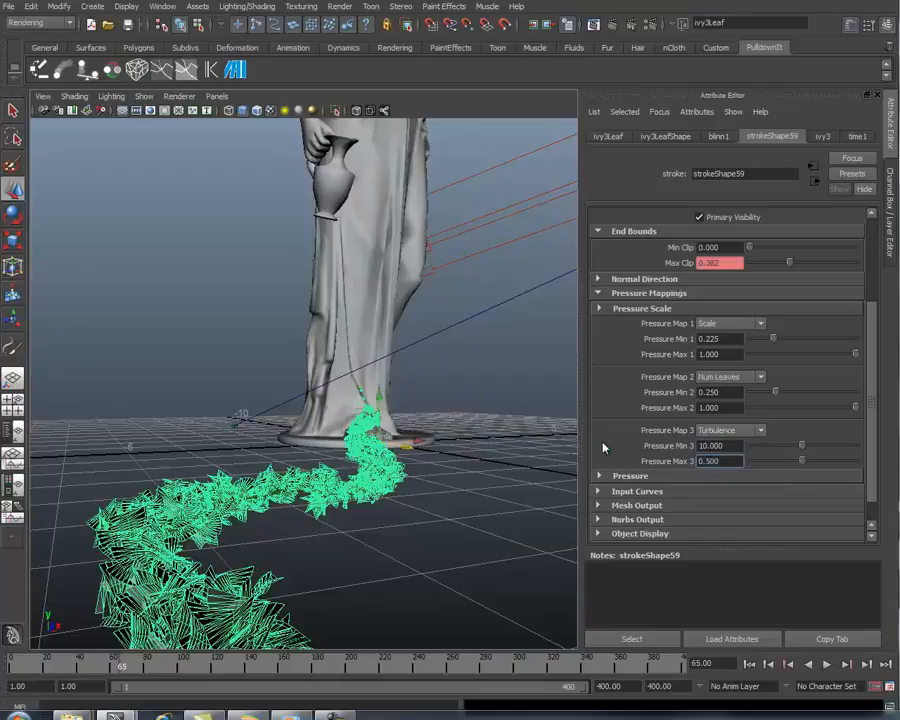
# Set the Turbulence Type in the ivy3 brush's tube behavior to World Force
pyautogui.click(822, 137)
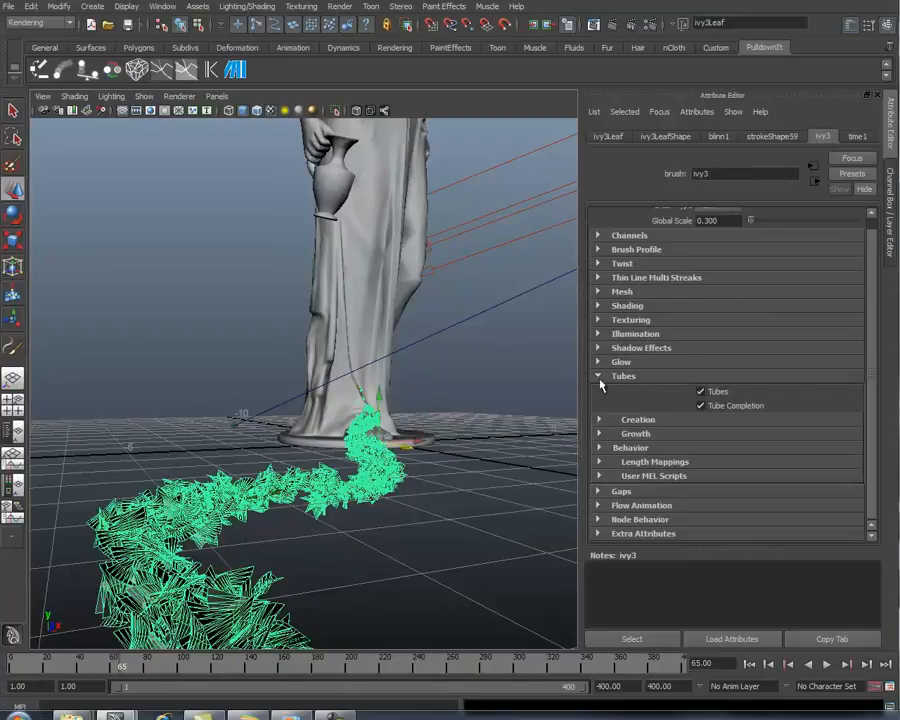
pyautogui.click(599, 447)
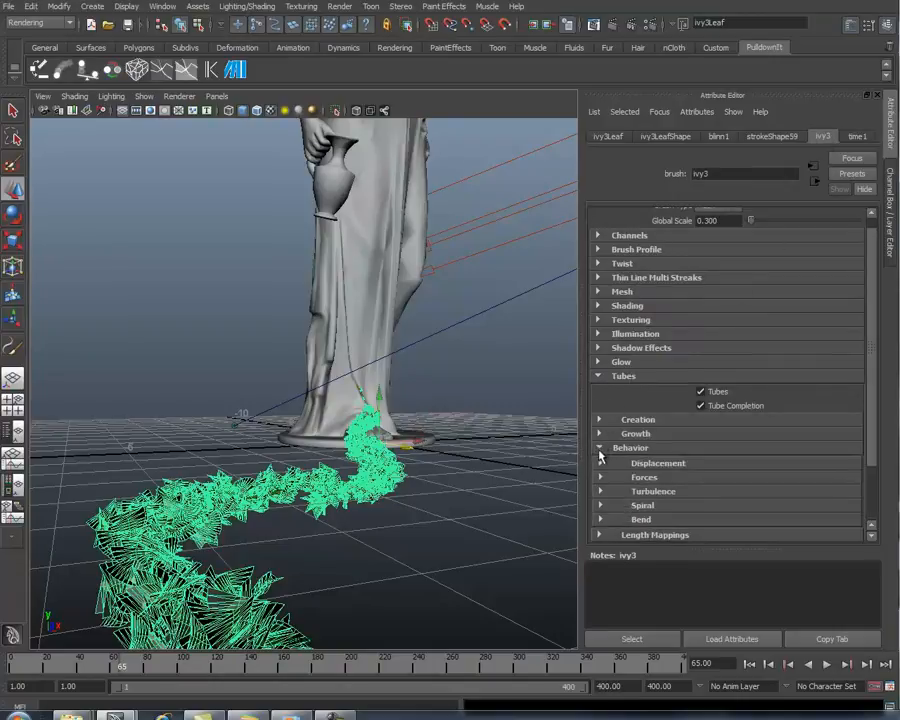
pyautogui.click(600, 491)
pyautogui.scroll(-5, 866, 464)
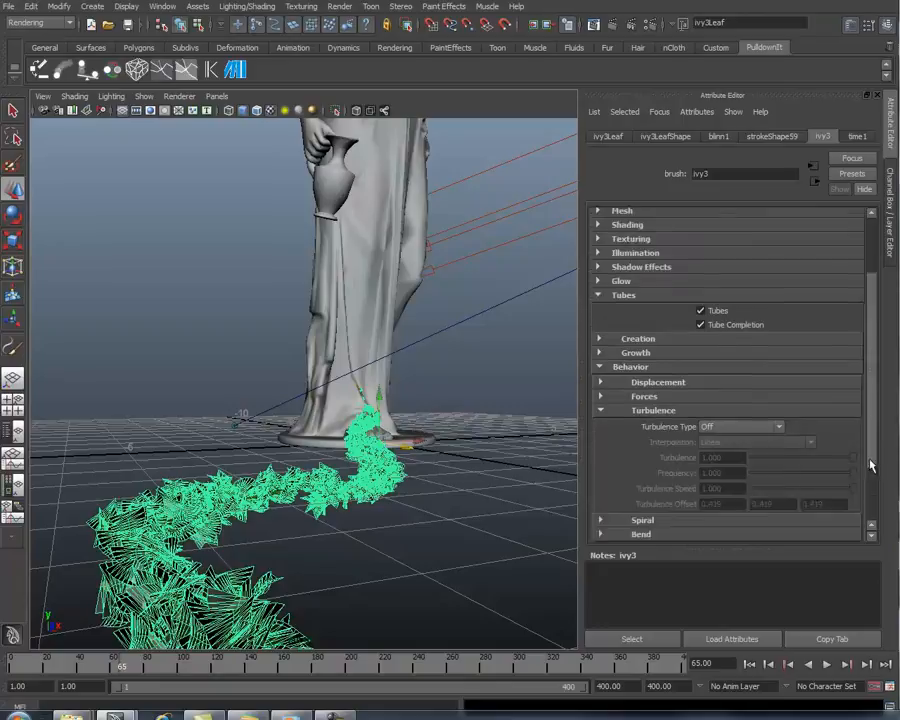
pyautogui.click(744, 361)
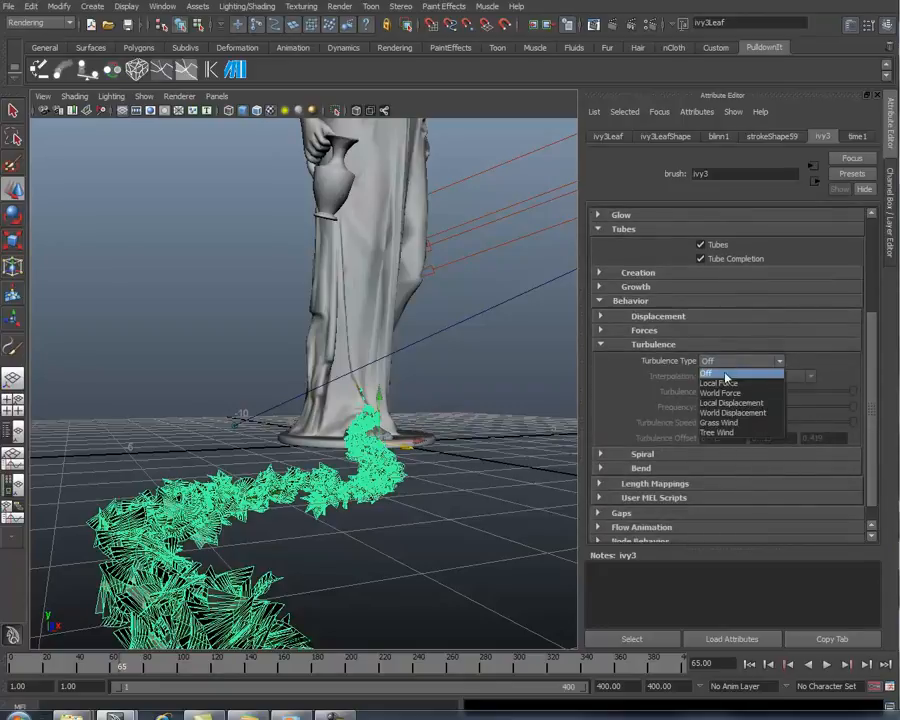
pyautogui.click(725, 392)
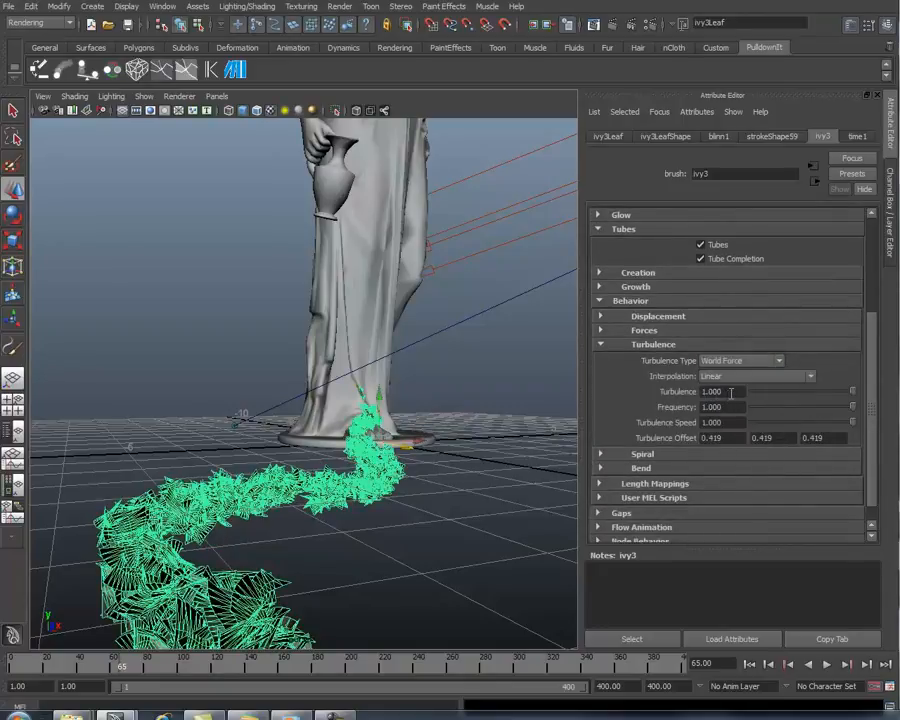
# Set the ivy3 brush's Turbulence to 0.3, Frequency to 5 and Turbulence Speed to 0.2
pyautogui.click(731, 392)
pyautogui.write('0.3')
pyautogui.press('Return')
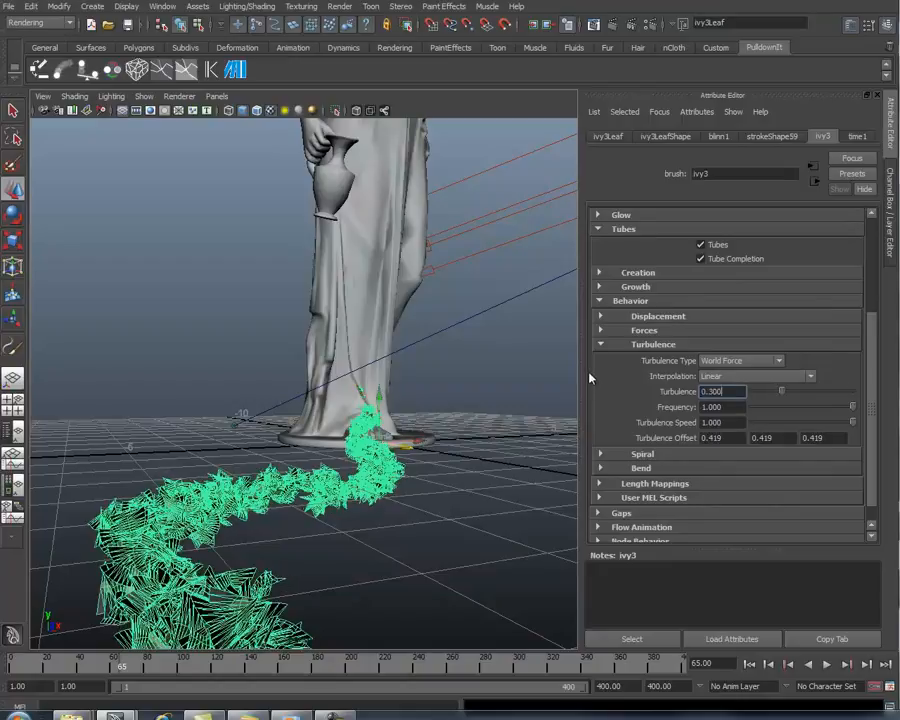
pyautogui.click(734, 407)
pyautogui.write('5')
pyautogui.press('Return')
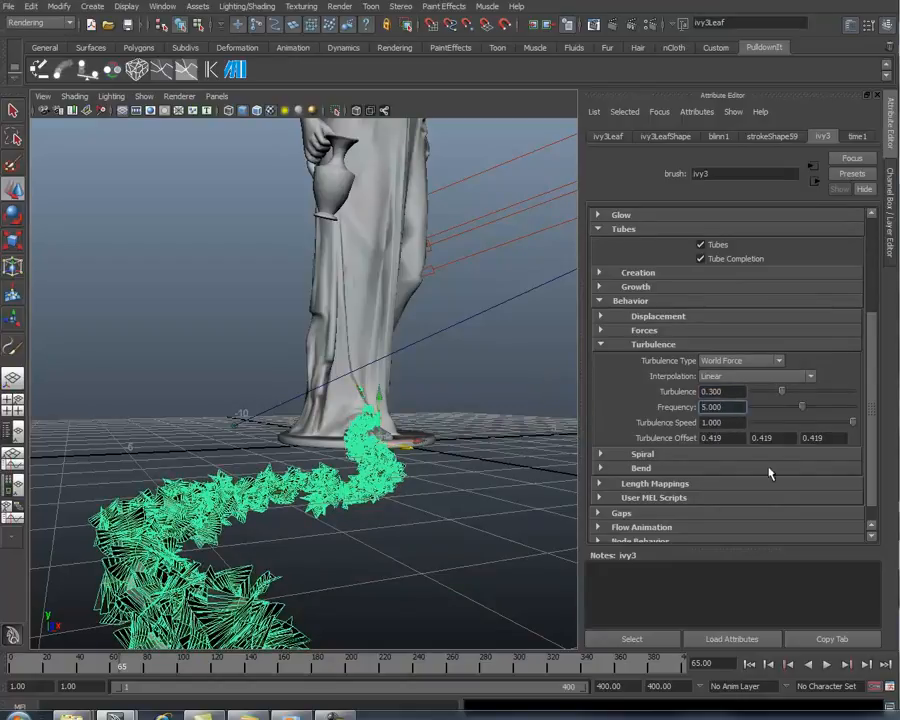
pyautogui.click(722, 422)
pyautogui.write('.2')
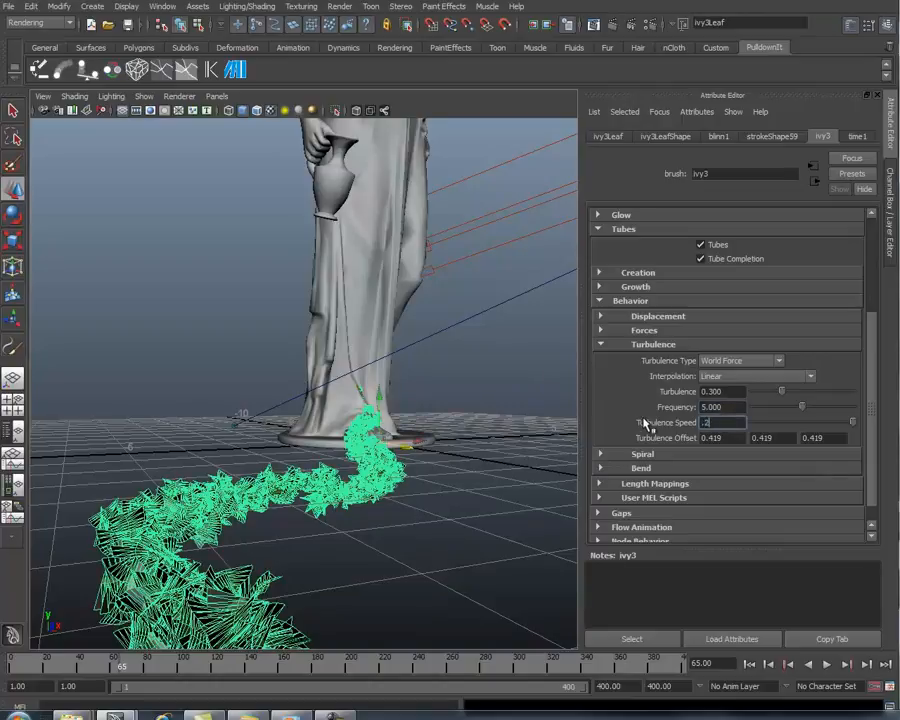
pyautogui.press('Return')
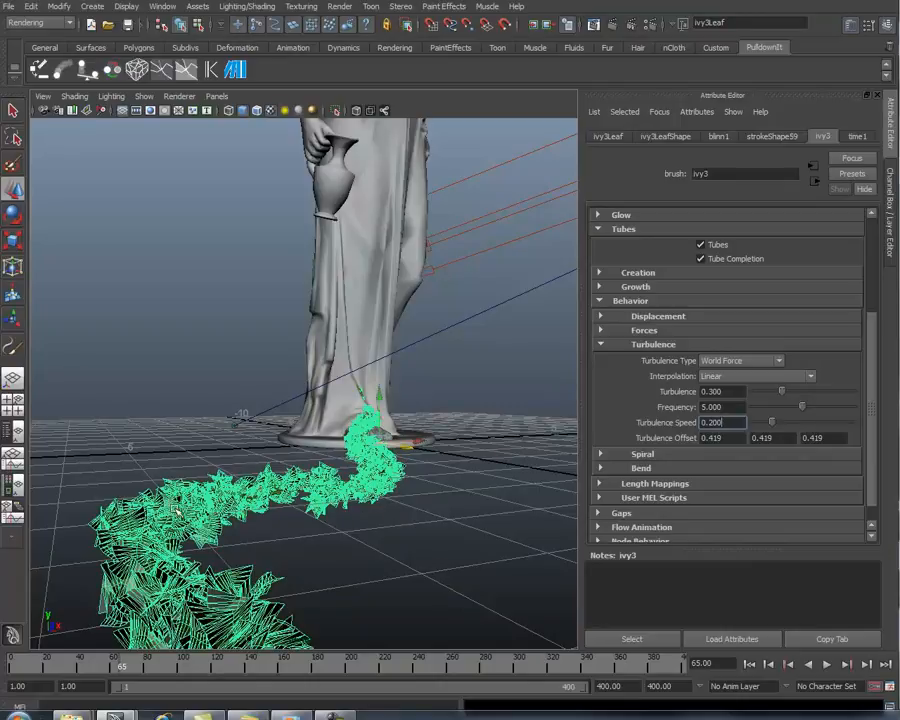
# Write an expression for the ivy3 brush that chains ivy3.turbulenceOffsetX three times with equals signs and ends in "=time;"
pyautogui.rightClick(725, 438)
pyautogui.click(770, 443)
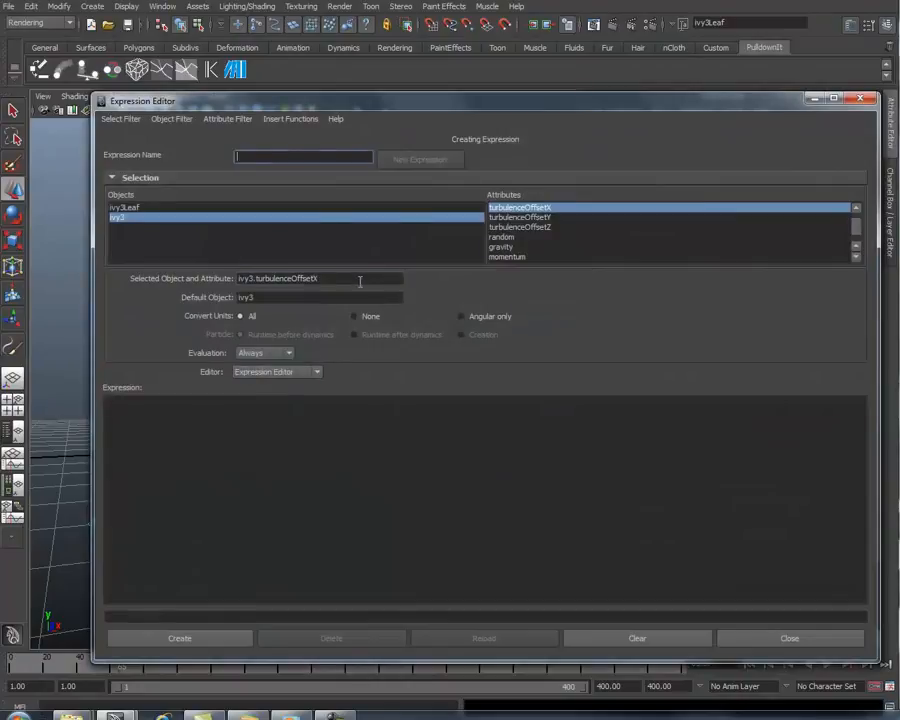
pyautogui.moveTo(361, 280); pyautogui.dragTo(214, 280)
pyautogui.hotkey('ctrl', 'c')
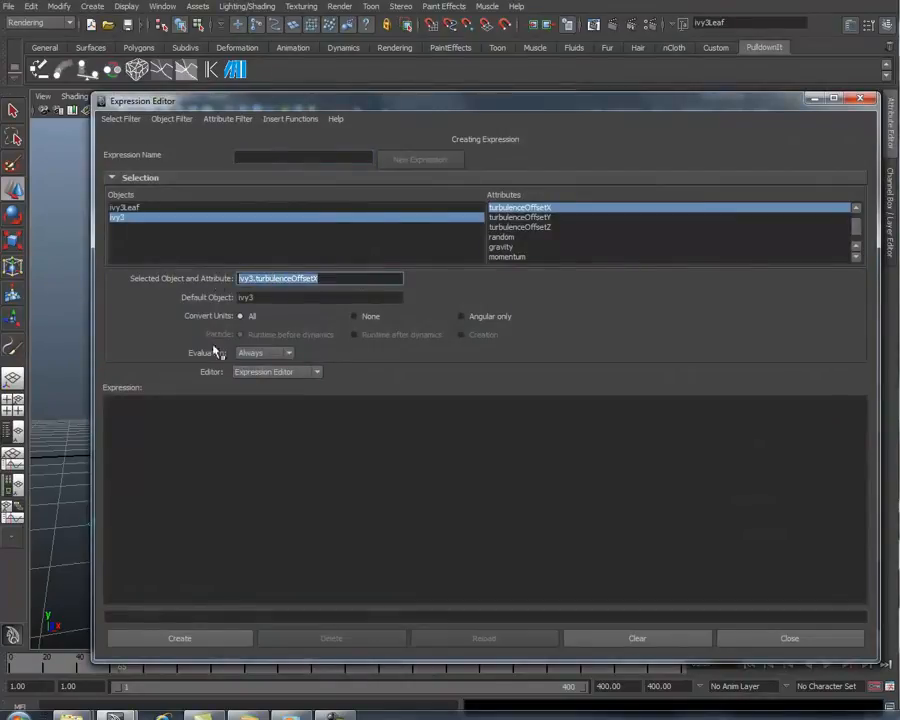
pyautogui.click(185, 406)
pyautogui.hotkey('ctrl', 'v')
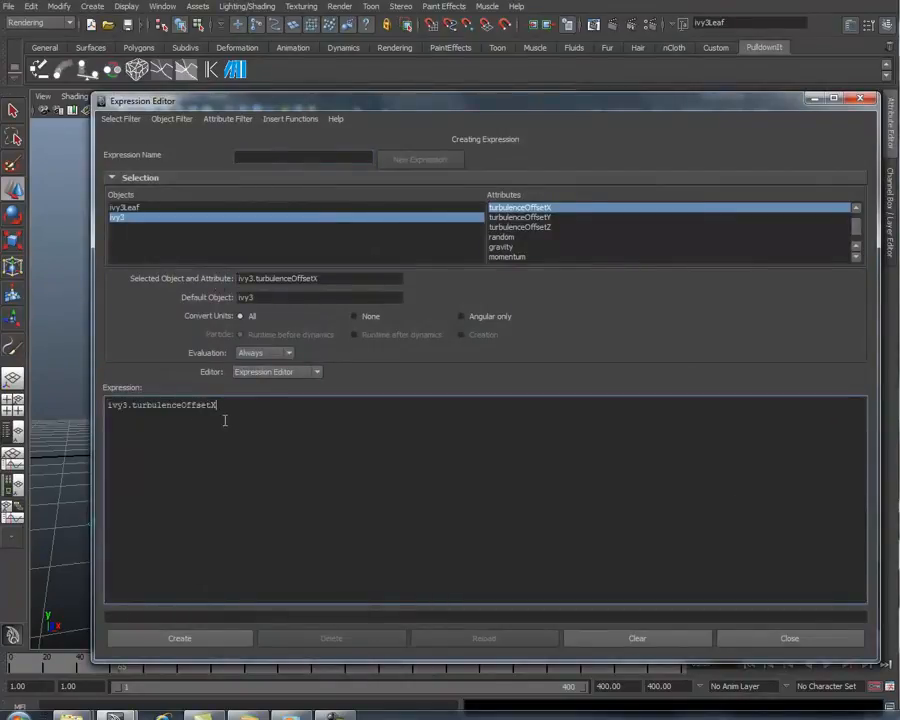
pyautogui.write('=')
pyautogui.hotkey('ctrl', 'v')
pyautogui.write('=')
pyautogui.hotkey('ctrl', 'v')
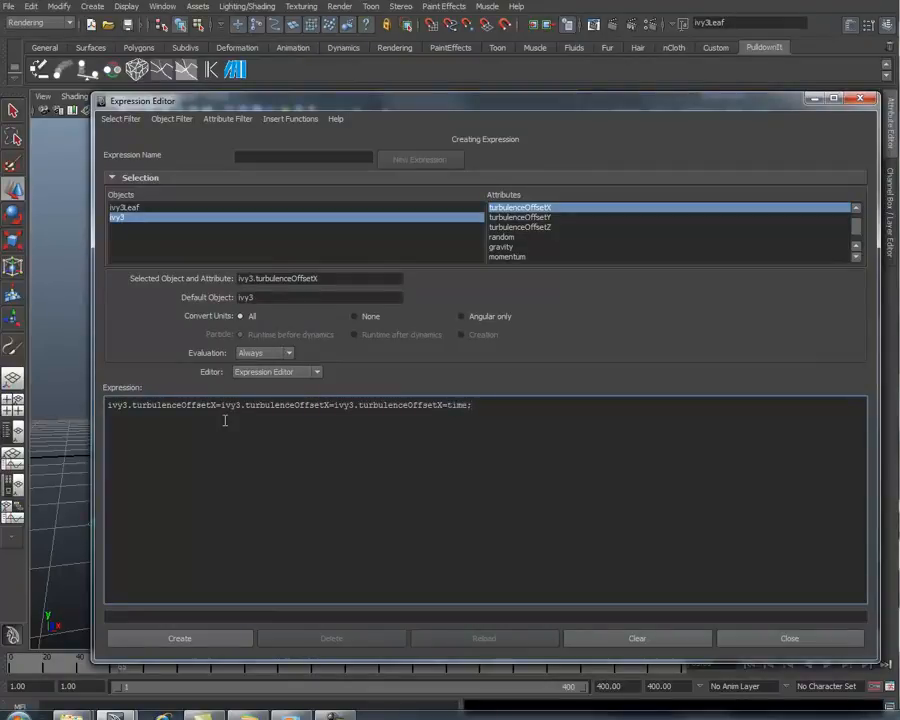
pyautogui.write('=time;')
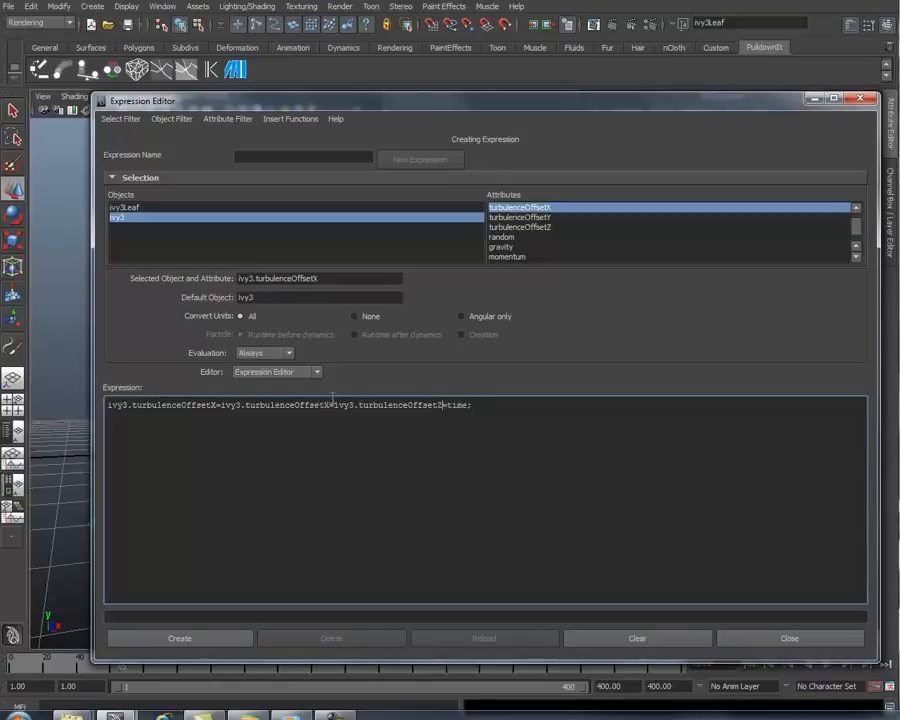
# Change the expression's second and third attributes to turbulenceOffsetY and turbulenceOffsetZ, then create the expression
pyautogui.press('BackSpace')
pyautogui.write('Y')
pyautogui.click(207, 639)
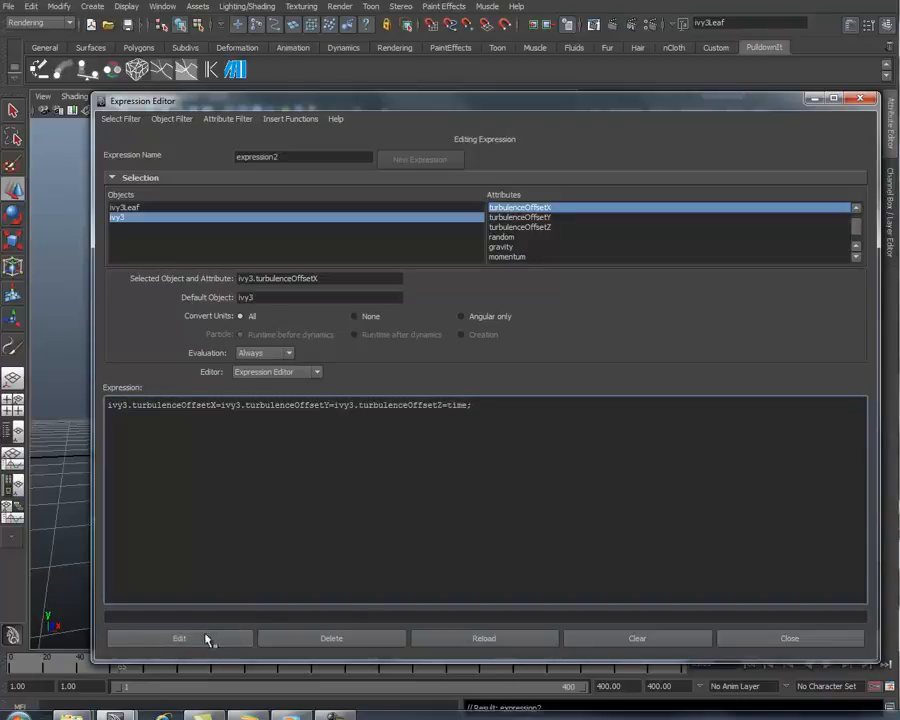
pyautogui.click(846, 636)
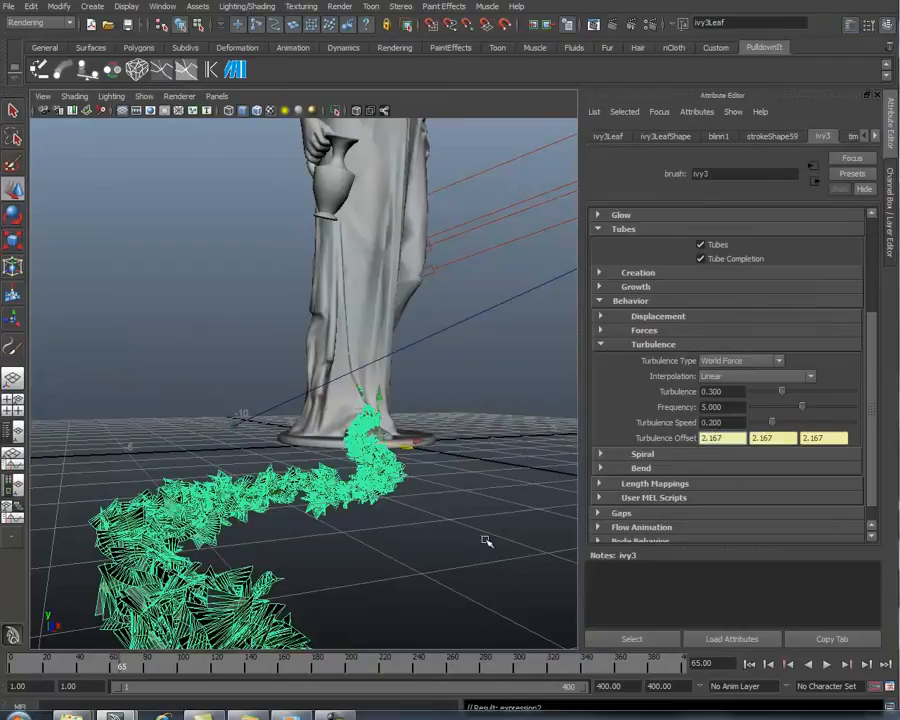
# Play the ivy animation and scrub to frame 61 to check the leaves' turbulence
pyautogui.hotkey('alt', 'v')
pyautogui.hotkey('alt', 'v')
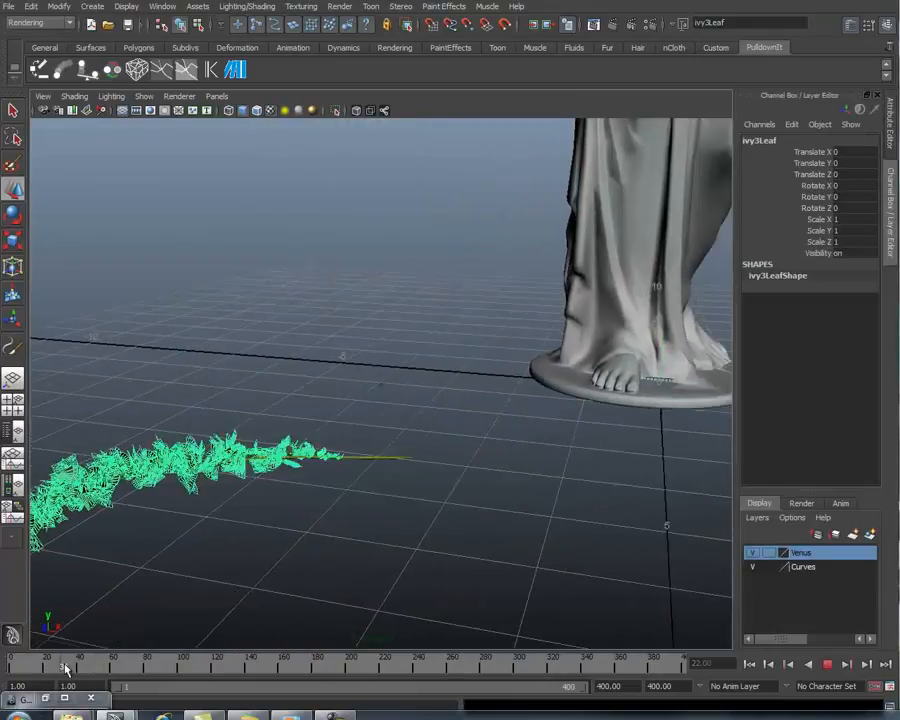
pyautogui.moveTo(65, 670); pyautogui.dragTo(114, 672)
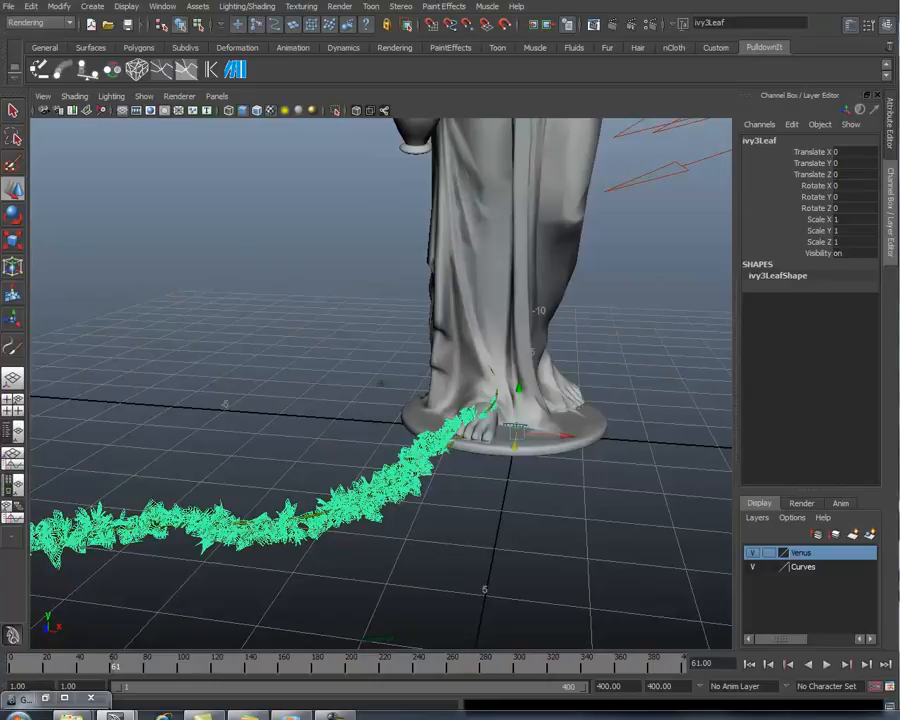
# Flatten the tangents of the ivy strokes' final Max Clip keys in the Graph Editor
pyautogui.hotkey('ctrl', 'z')
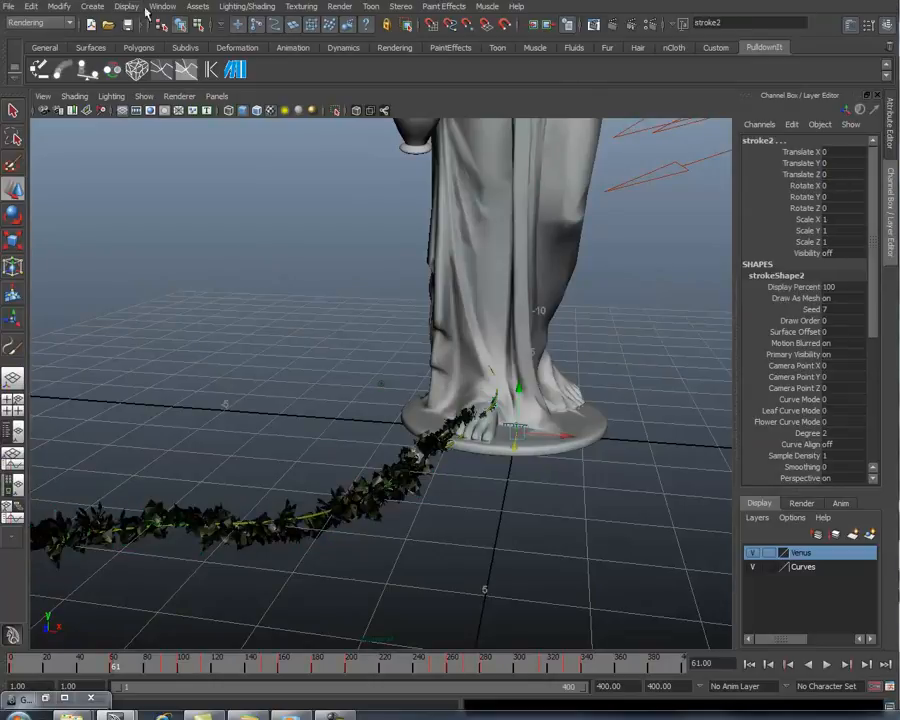
pyautogui.click(162, 6)
pyautogui.moveTo(237, 56)
pyautogui.click(362, 63)
pyautogui.moveTo(448, 122); pyautogui.dragTo(433, 124)
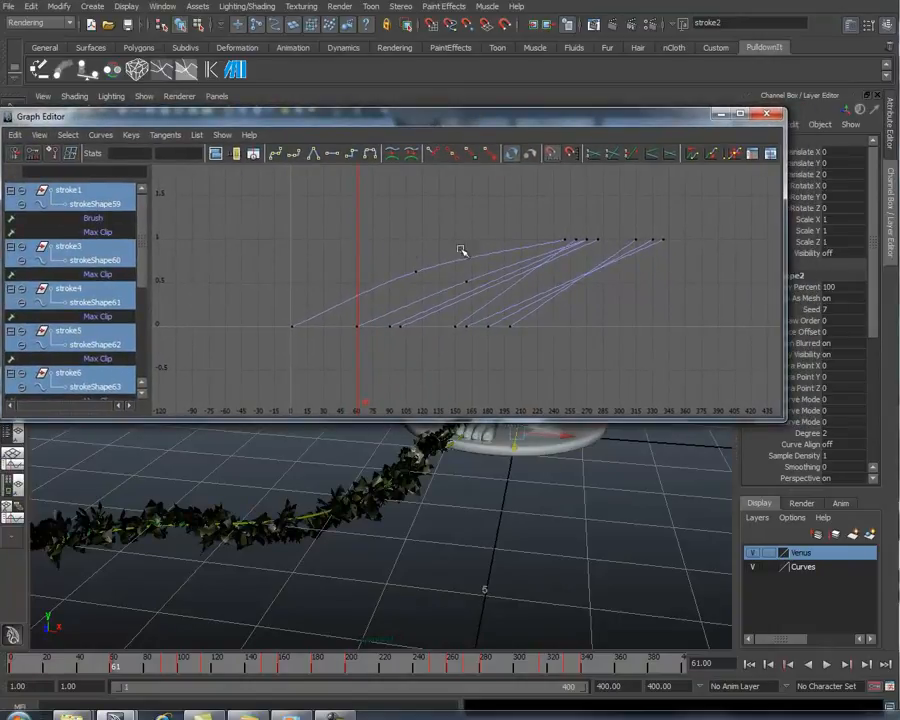
pyautogui.moveTo(497, 210); pyautogui.dragTo(713, 257)
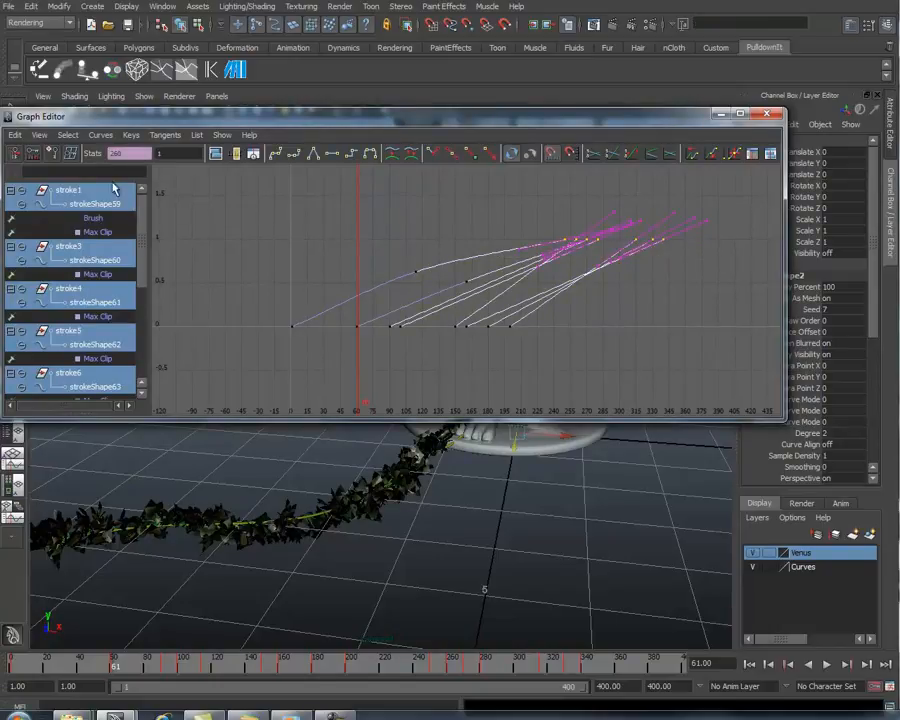
pyautogui.click(163, 136)
pyautogui.click(173, 225)
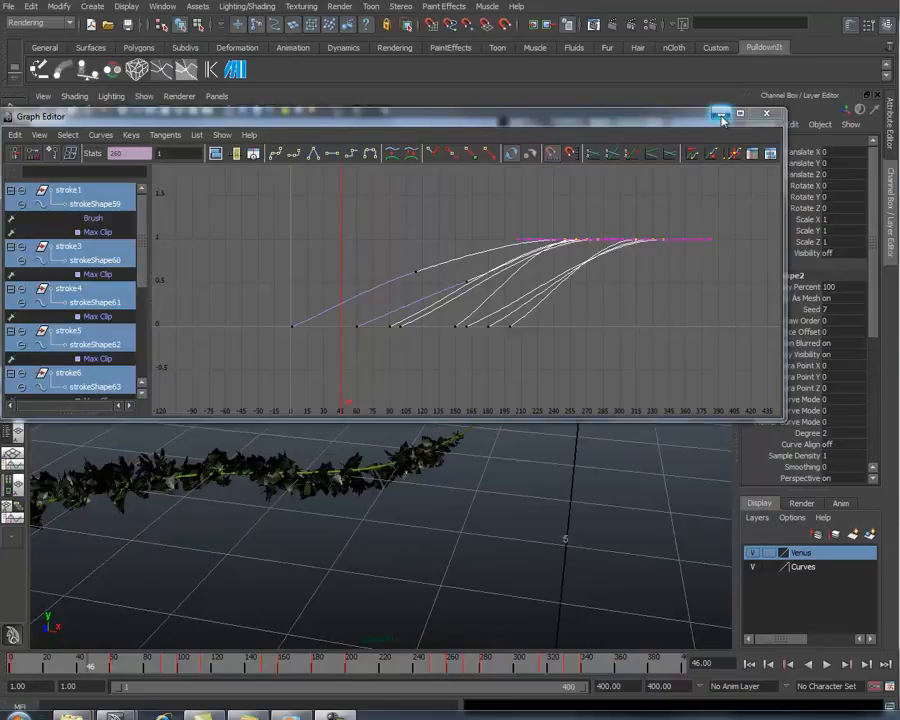
pyautogui.click(722, 115)
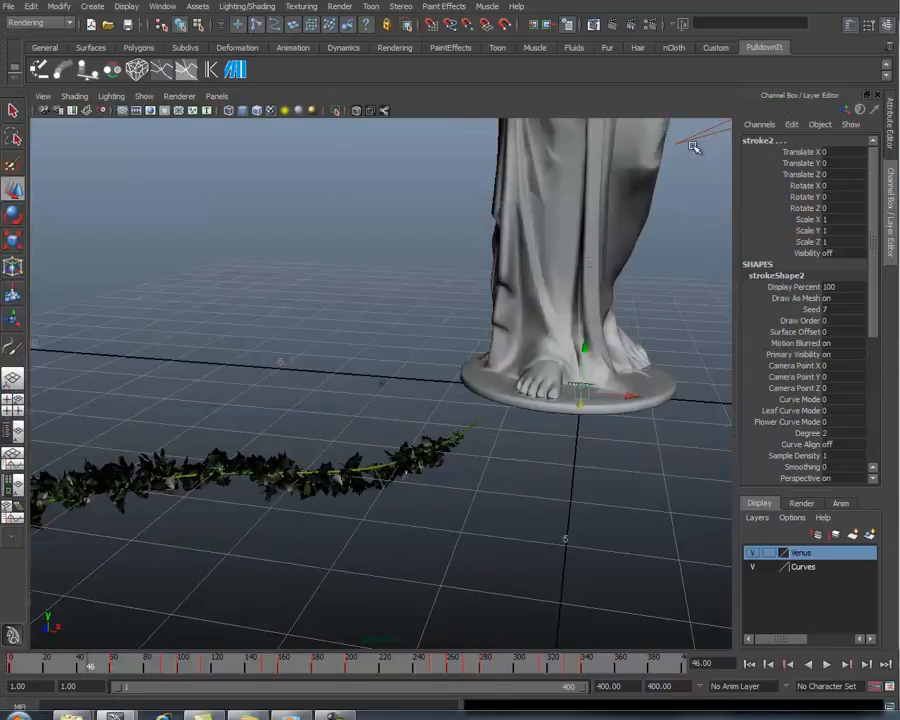
# Preview the growth up to frame 68 and inspect the turbulence settings of strokeShape2 and its brush9
pyautogui.hotkey('alt', 'v')
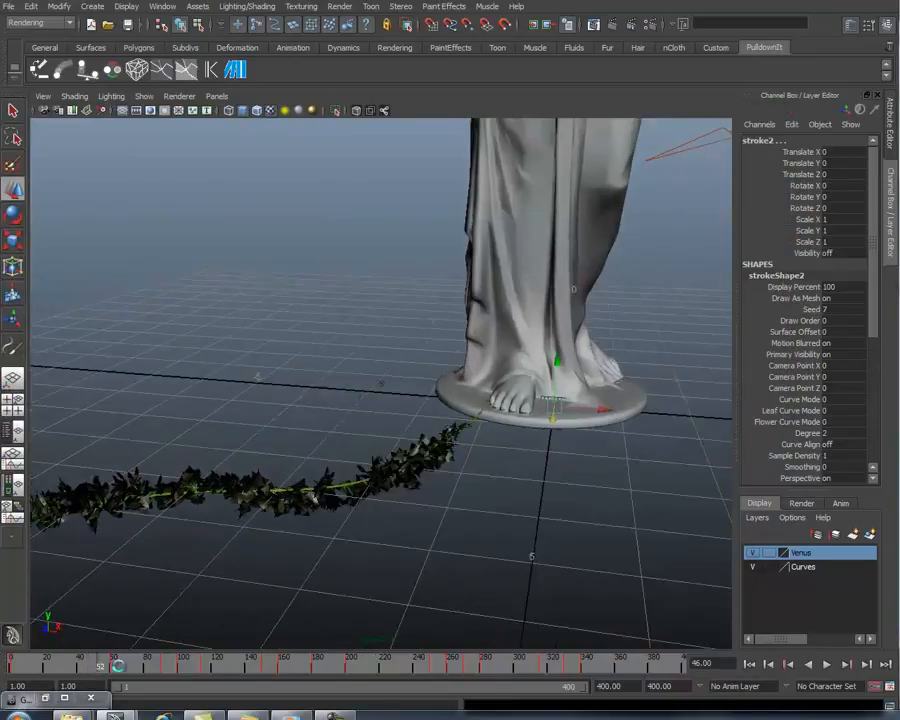
pyautogui.hotkey('alt', 'v')
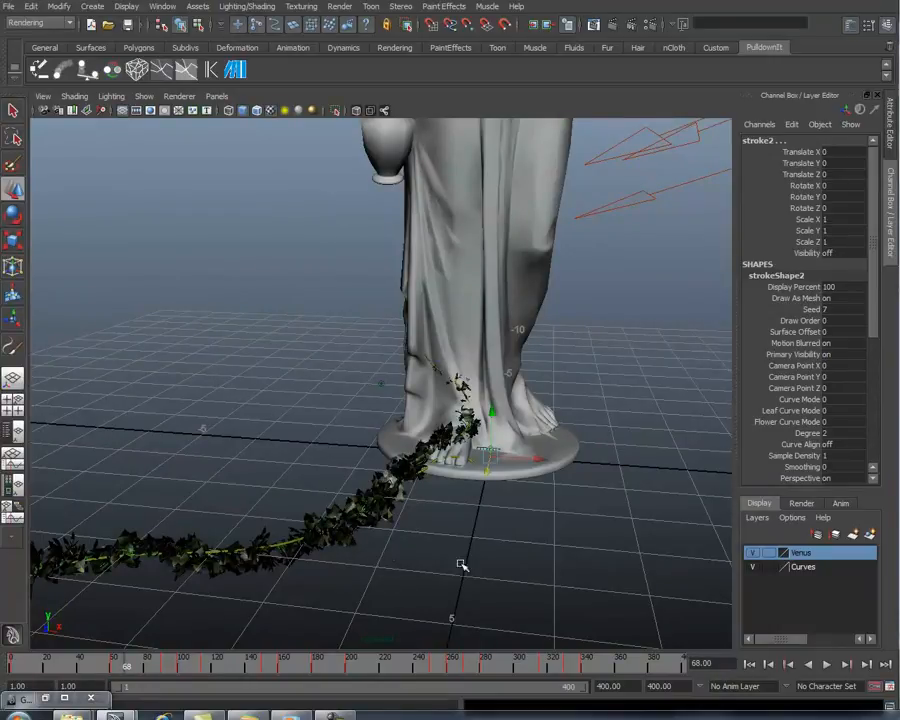
pyautogui.click(888, 115)
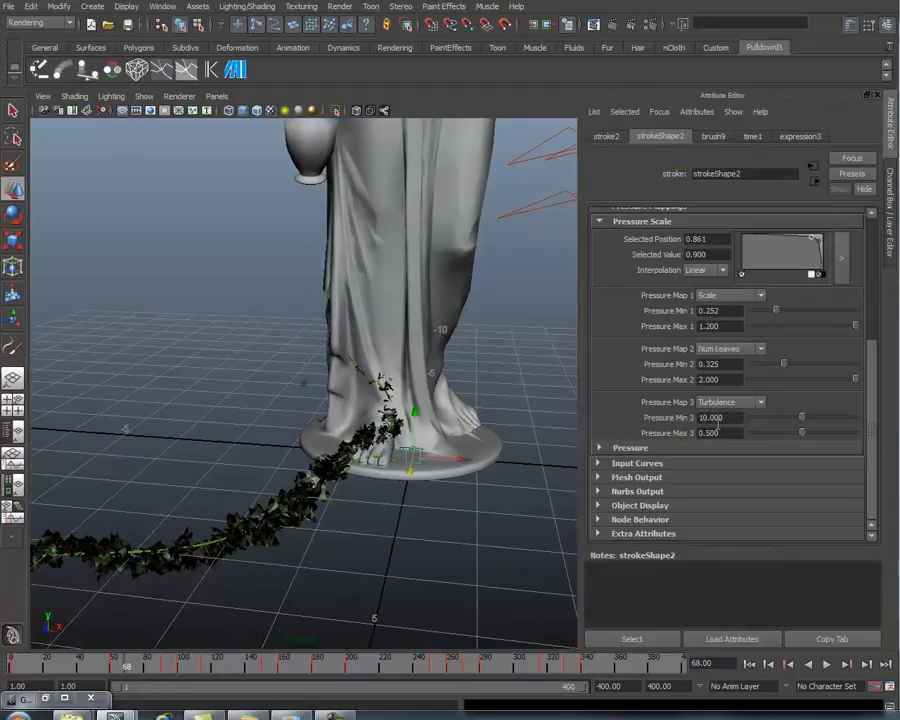
pyautogui.click(712, 139)
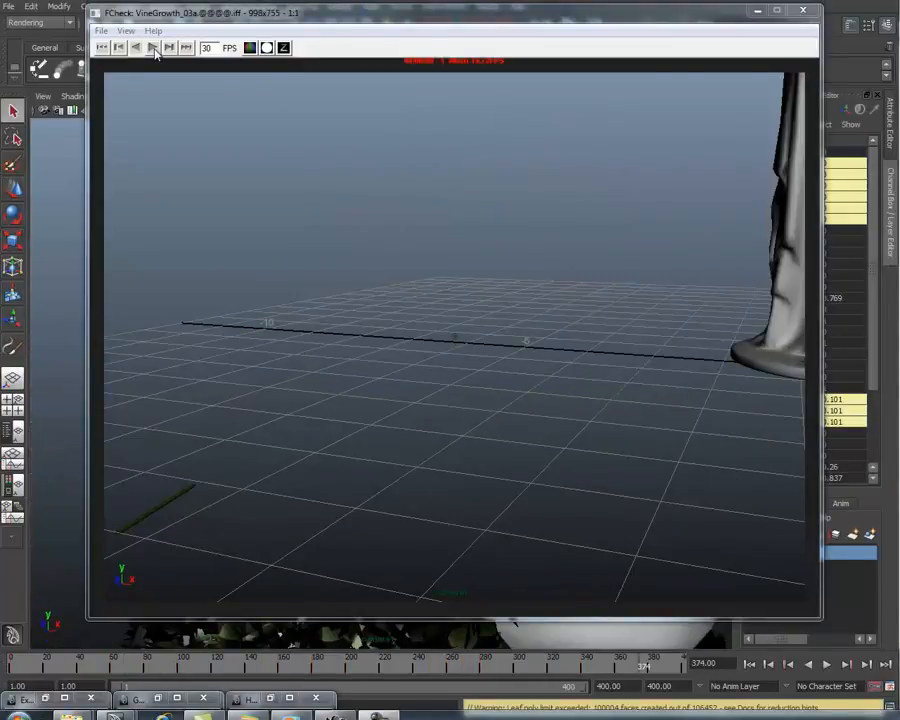
# Play the VineGrowth_03a image sequence in FCheck and close the player
pyautogui.click(153, 48)
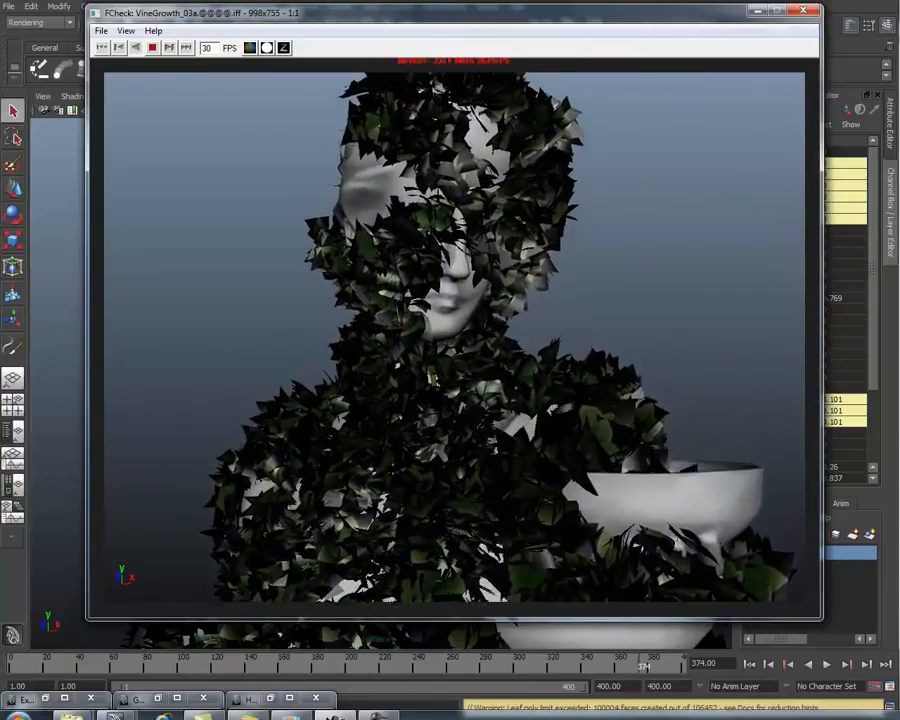
pyautogui.press('Escape')
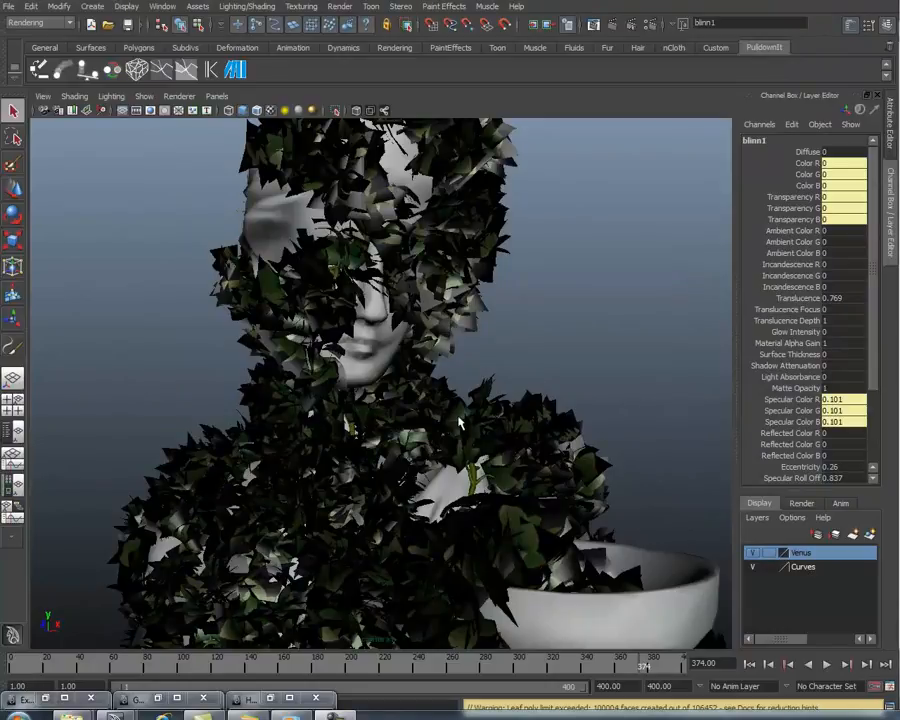